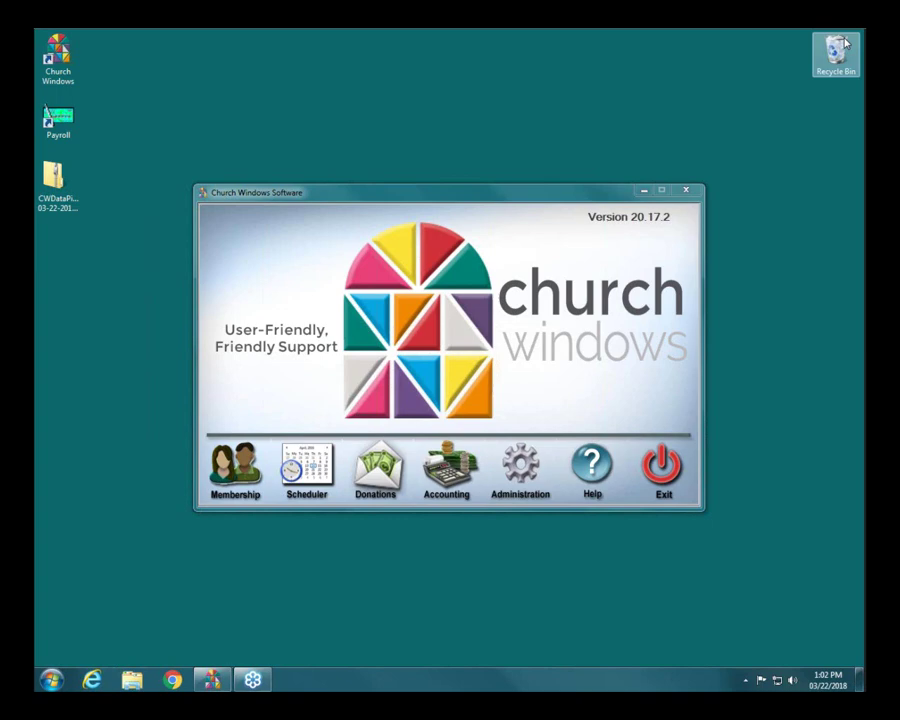
# Open the Membership reports and proceed to the layout selection with the default people criteria
pyautogui.click(239, 460)
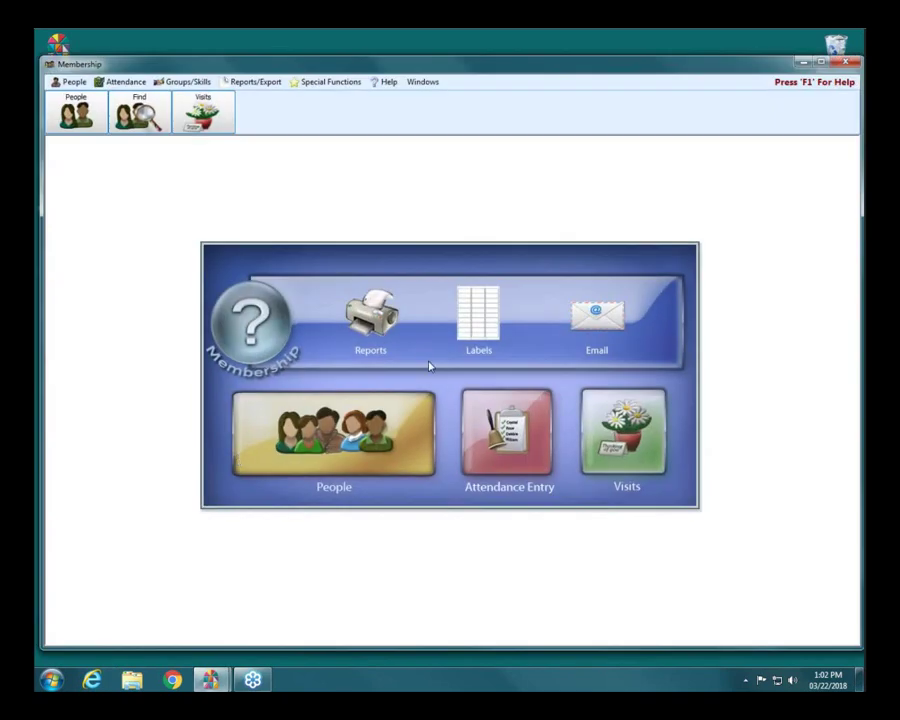
pyautogui.click(378, 322)
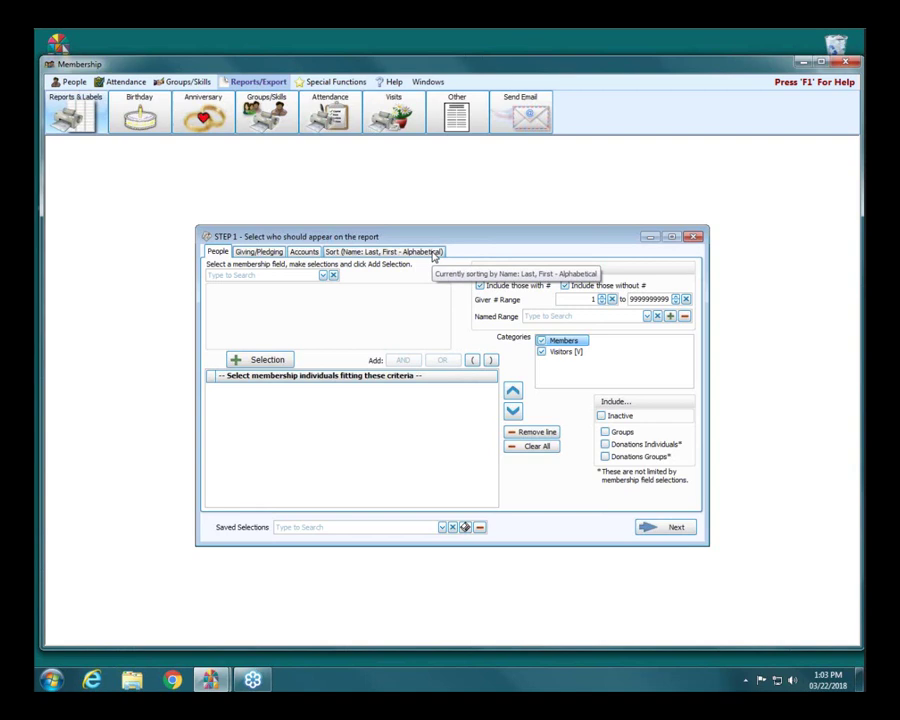
pyautogui.click(662, 527)
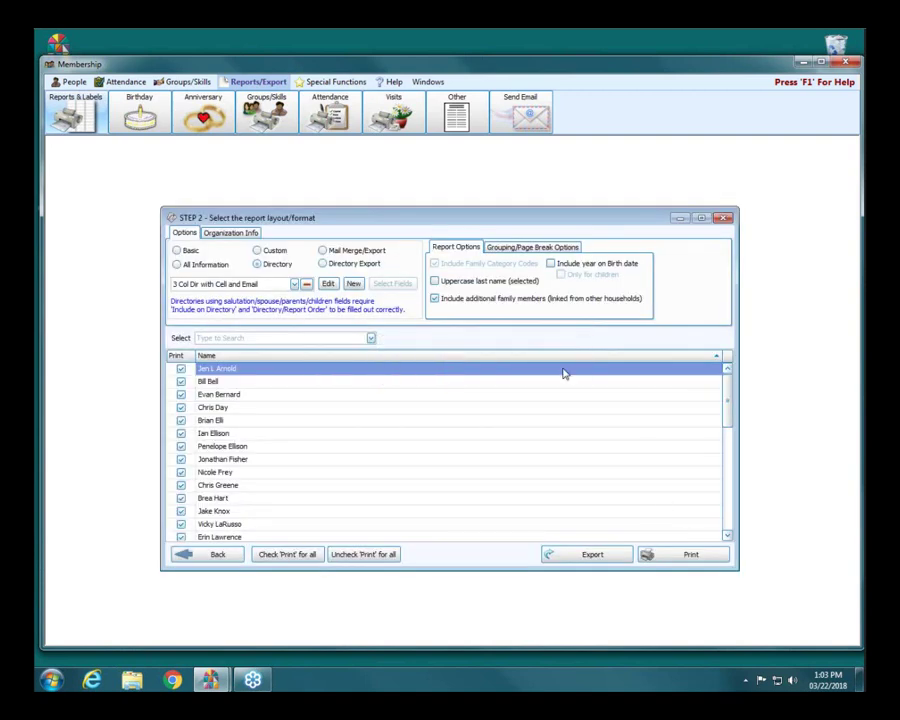
# Preview the Directory report in the "3 Col Dir with Cell, Email and Child Age" layout and close the preview
pyautogui.click(287, 267)
pyautogui.click(295, 286)
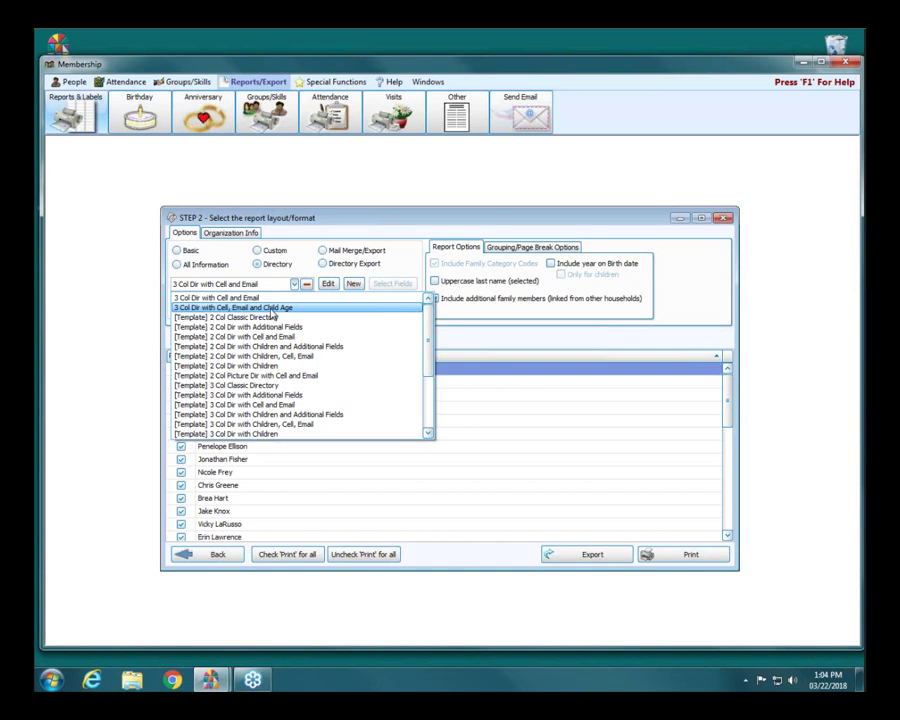
pyautogui.click(271, 309)
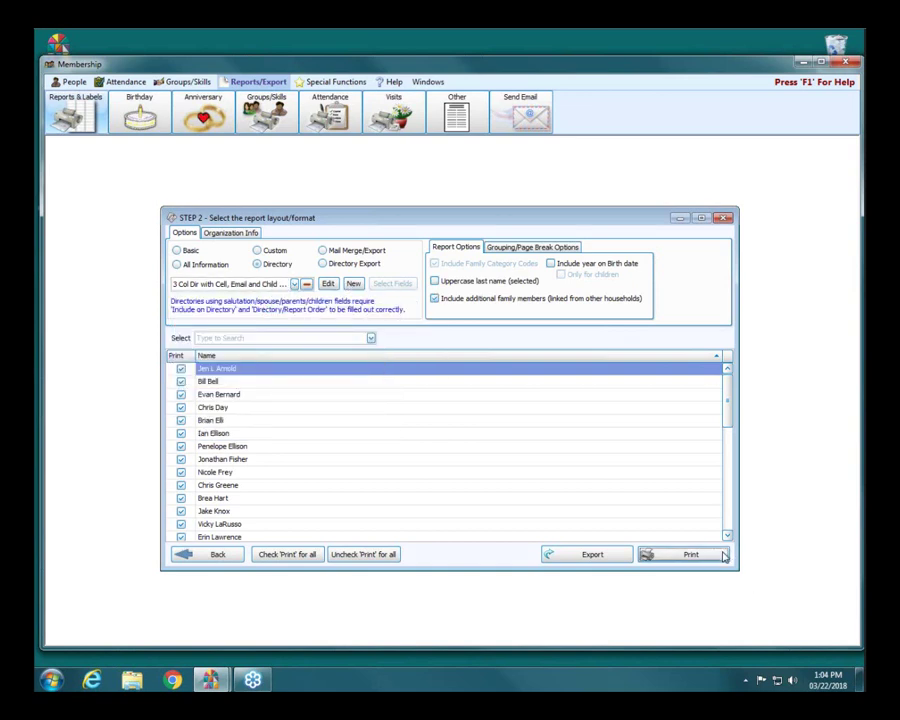
pyautogui.click(690, 554)
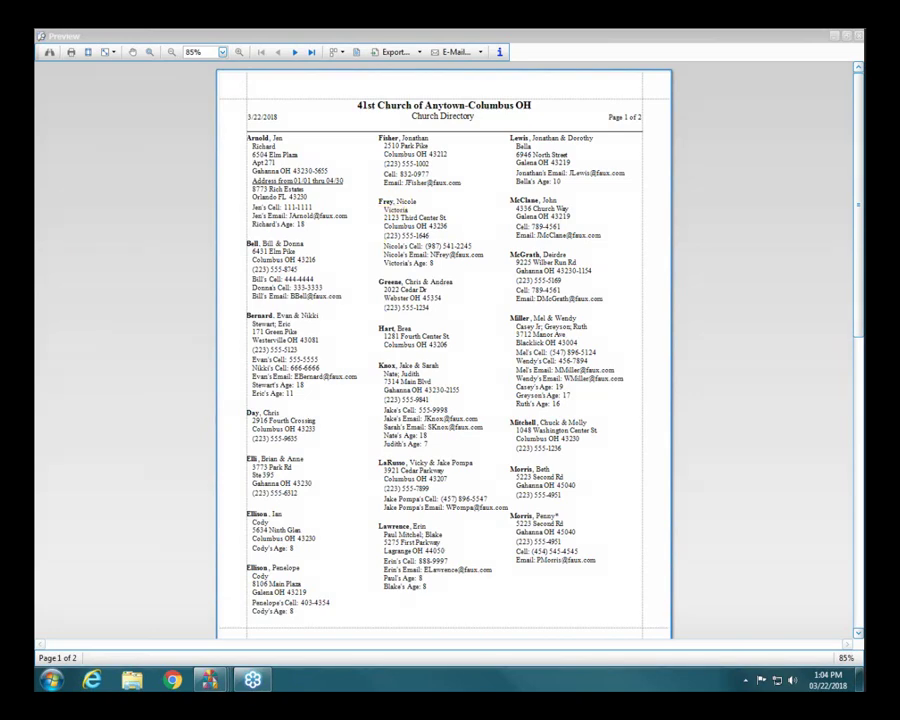
pyautogui.click(859, 38)
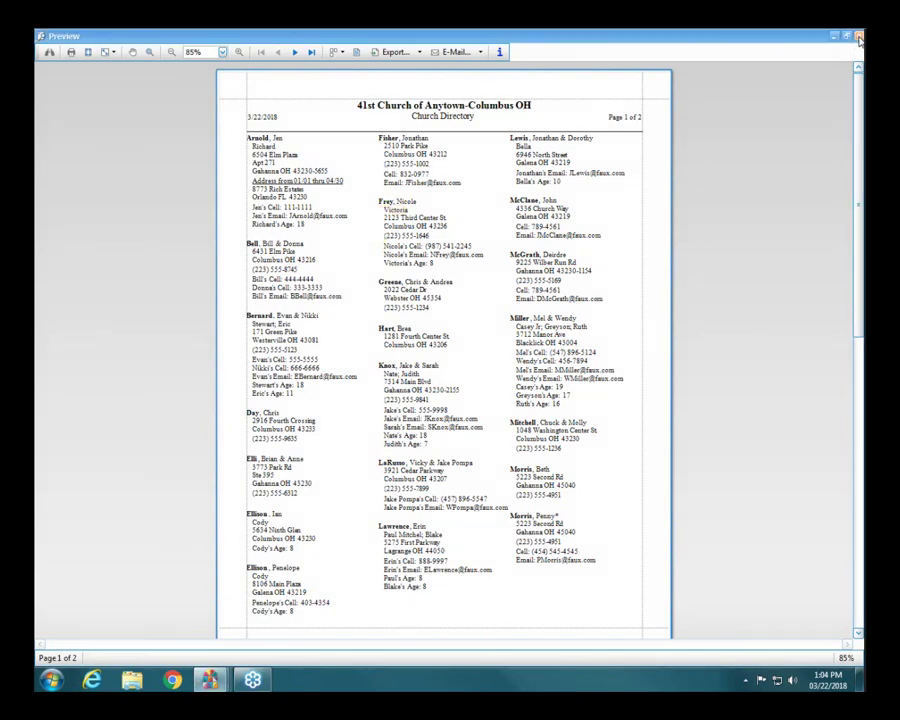
pyautogui.click(859, 38)
# Select the "3 Col Dir with Cell and Email" directory layout and open it for editing in the Report Designer
pyautogui.click(294, 284)
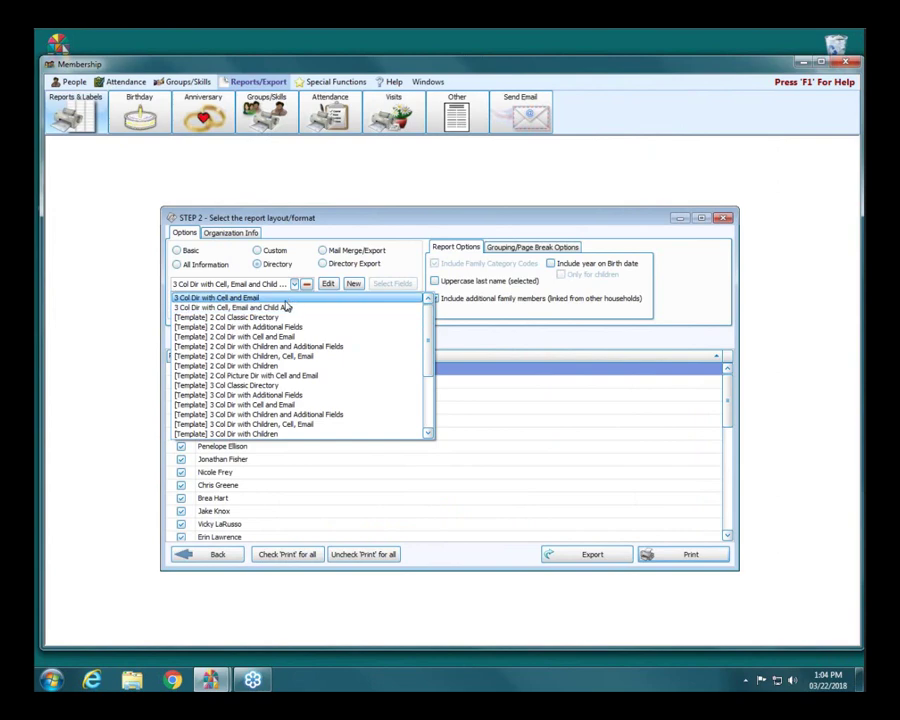
pyautogui.click(284, 298)
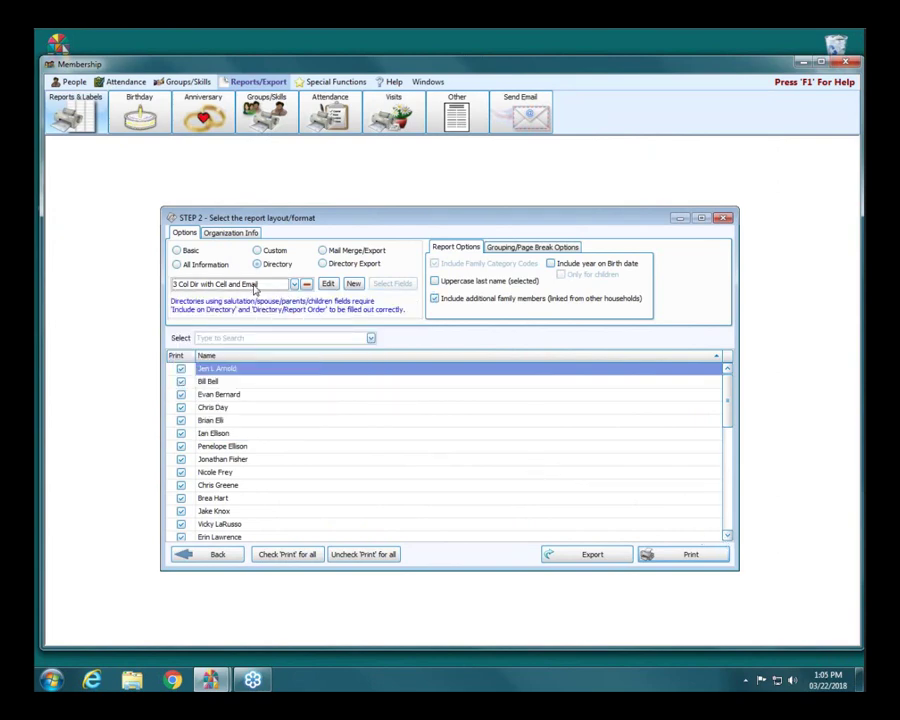
pyautogui.click(328, 285)
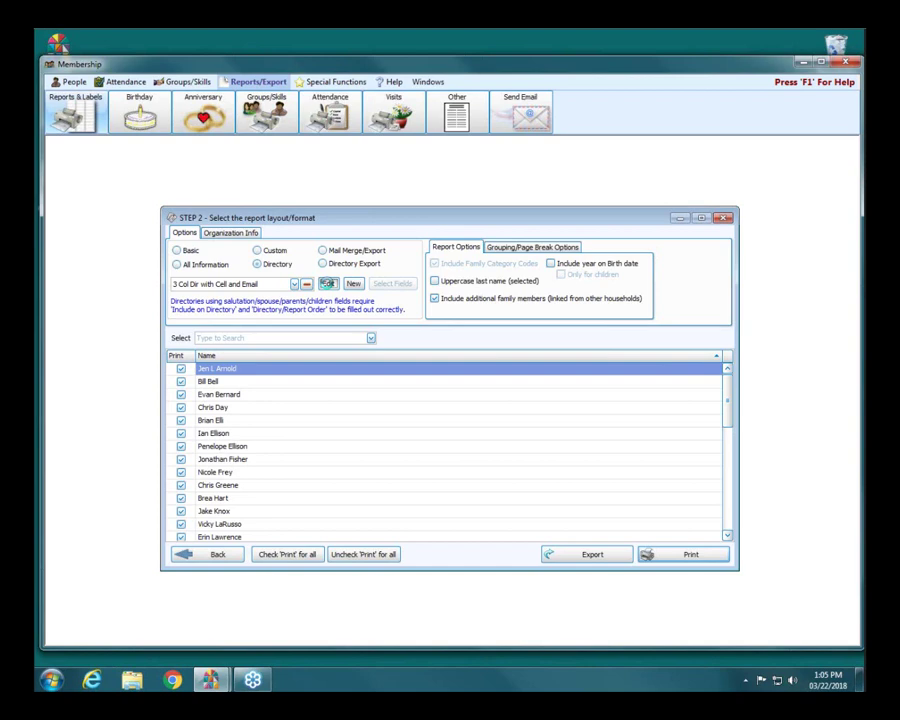
pyautogui.click(327, 284)
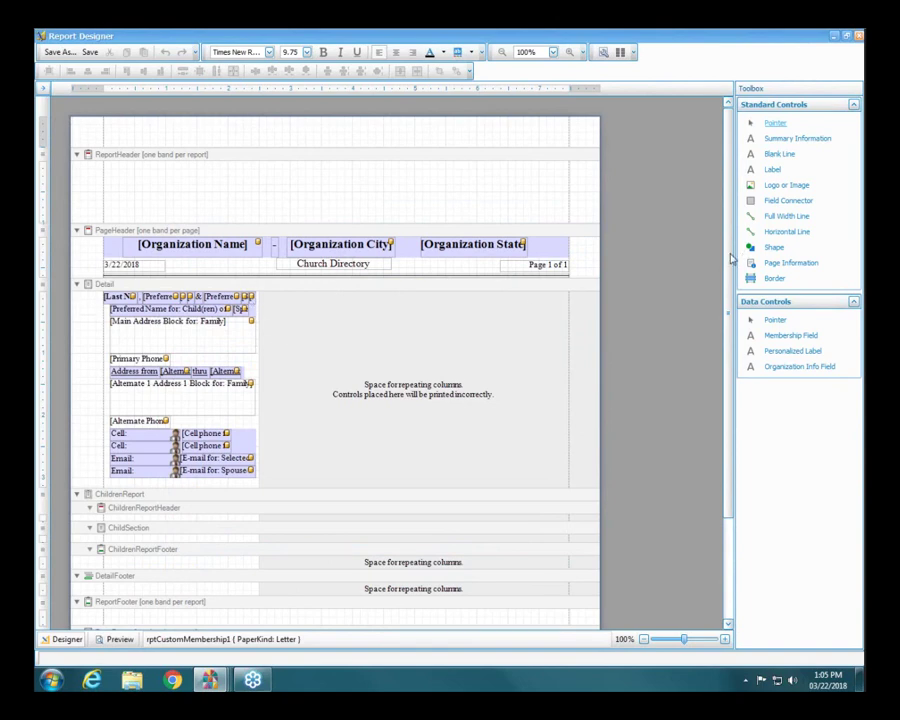
# Enlarge the Detail band to a height of about 420 to make room beneath the Email rows
pyautogui.moveTo(731, 259); pyautogui.dragTo(731, 313)
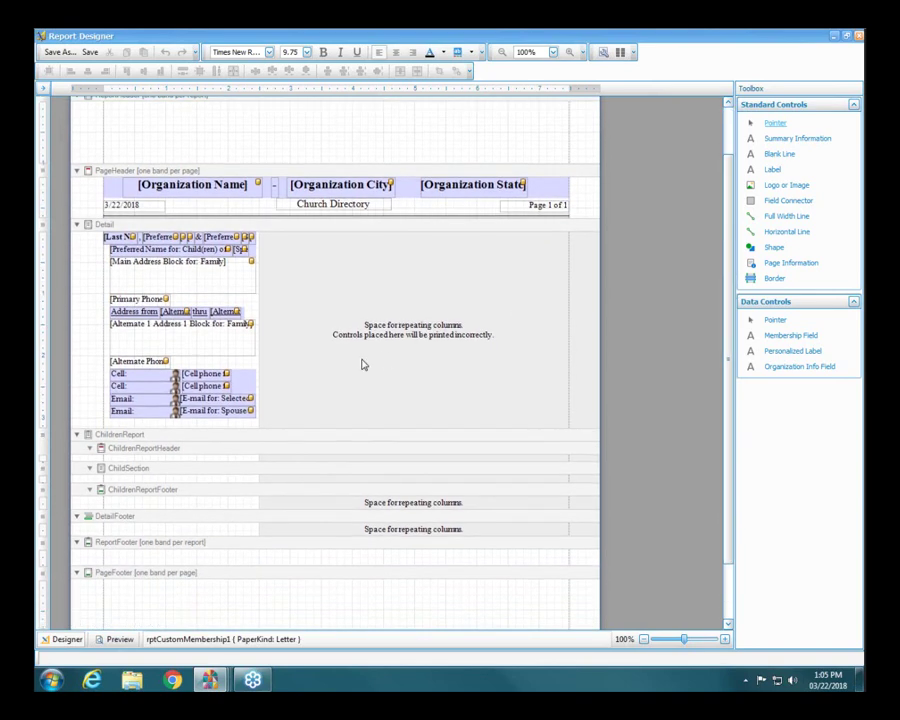
pyautogui.click(169, 429)
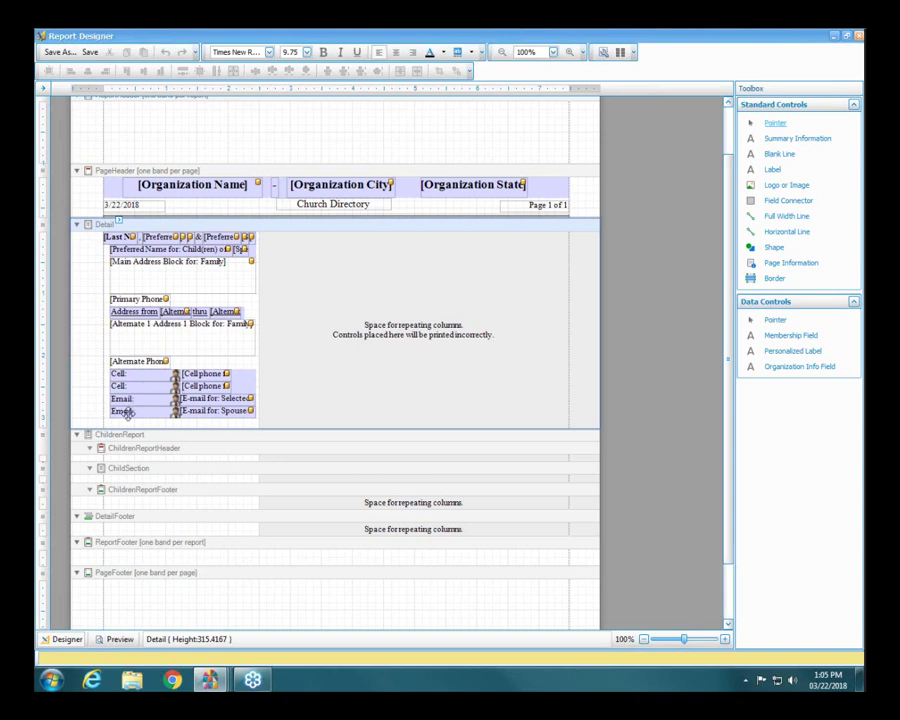
pyautogui.moveTo(139, 429); pyautogui.dragTo(140, 495)
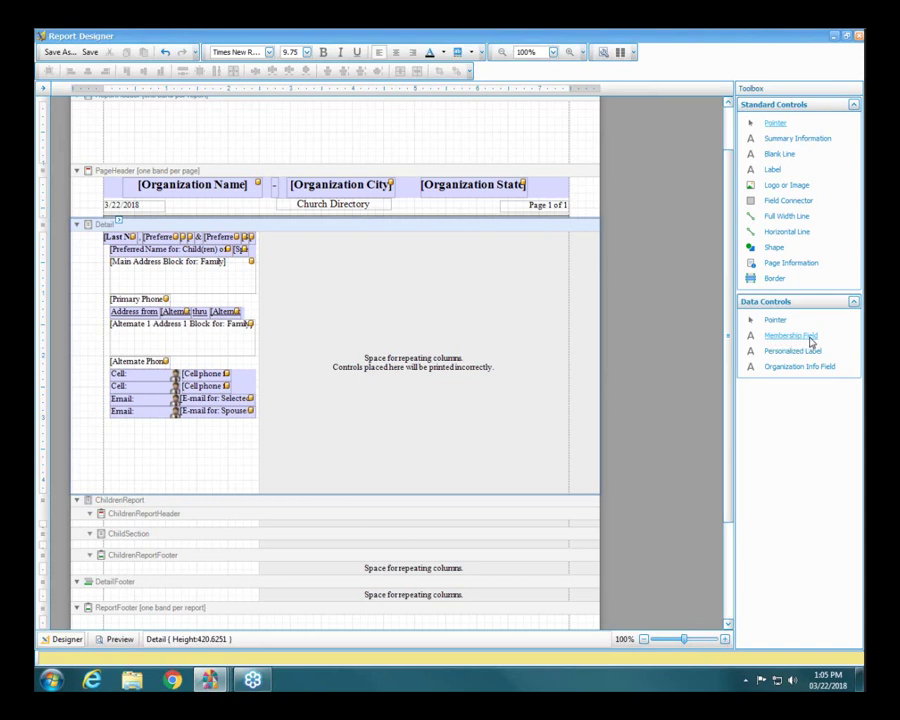
# Add a Picture (Family) membership field below the Email rows in the Detail band
pyautogui.moveTo(812, 343); pyautogui.dragTo(142, 433)
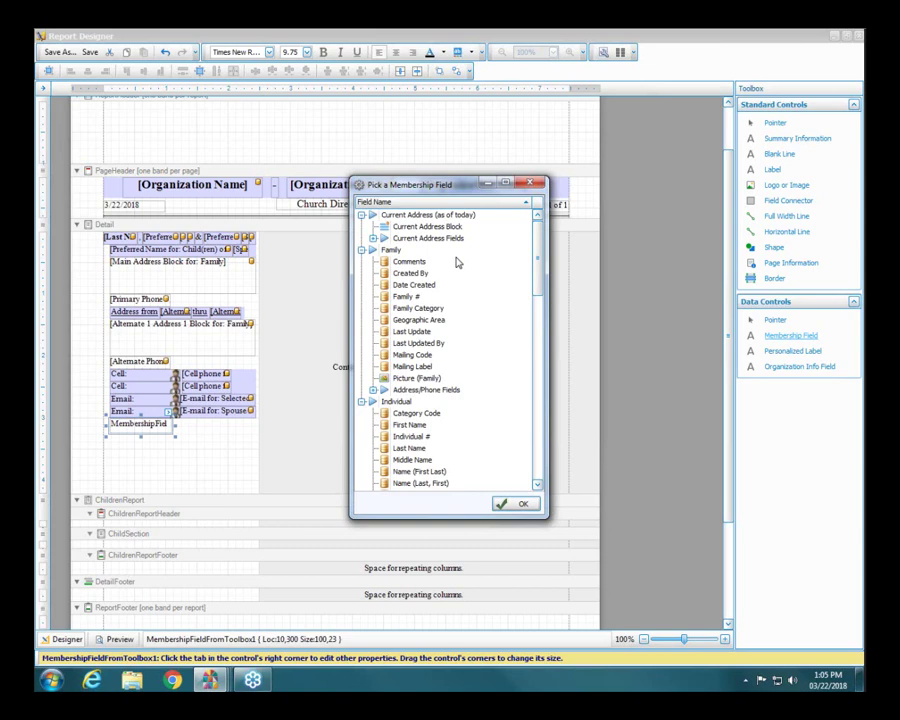
pyautogui.click(418, 379)
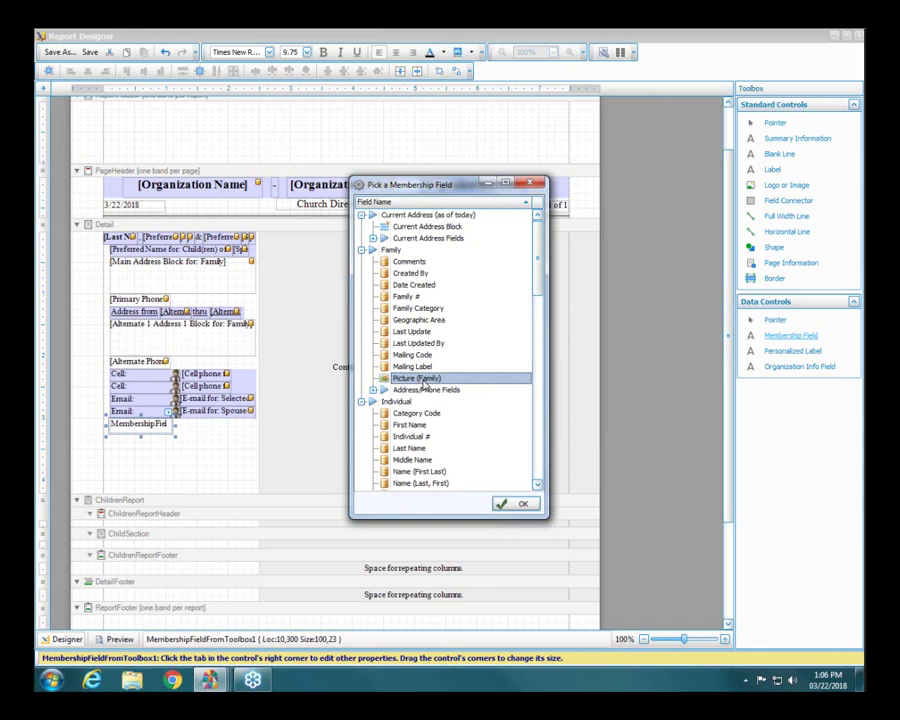
pyautogui.click(519, 505)
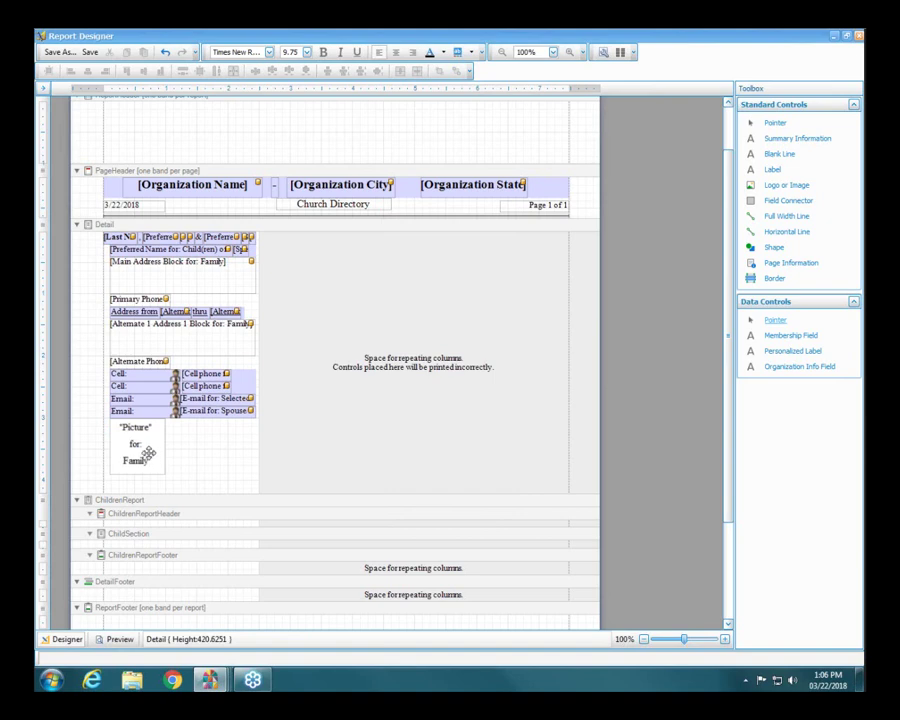
# Slightly resize the family picture field and shorten the Detail band to a height of about 416
pyautogui.click(142, 461)
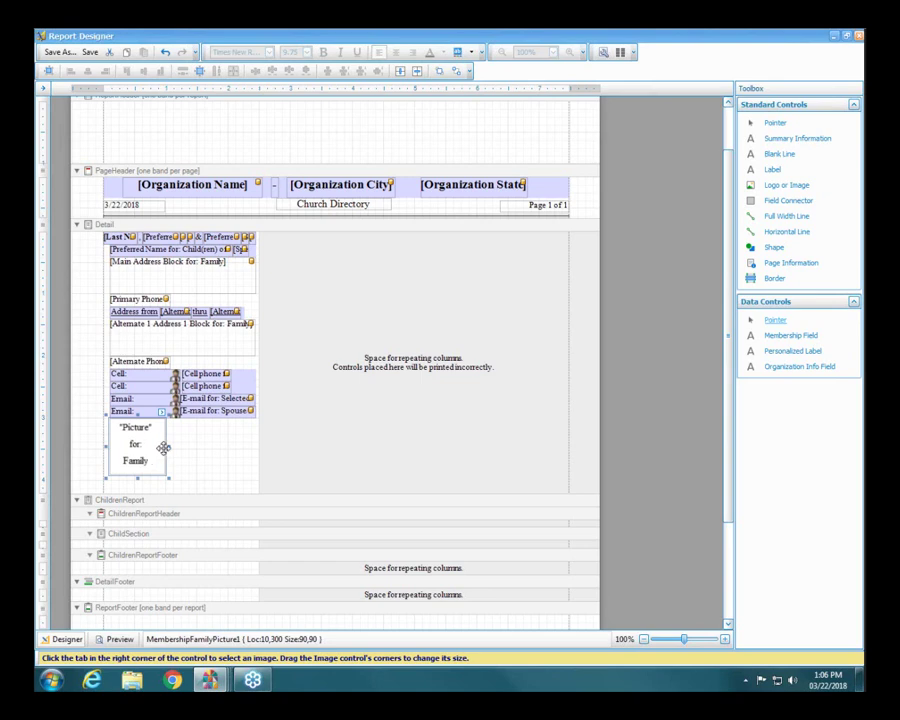
pyautogui.moveTo(167, 445); pyautogui.dragTo(181, 488)
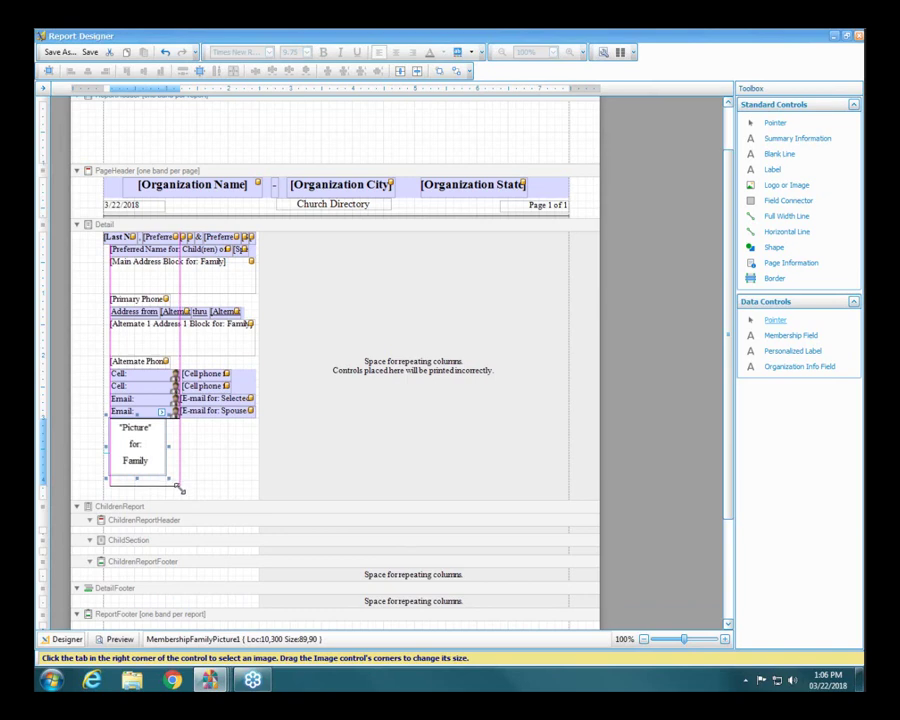
pyautogui.moveTo(181, 489); pyautogui.dragTo(171, 481)
pyautogui.click(240, 494)
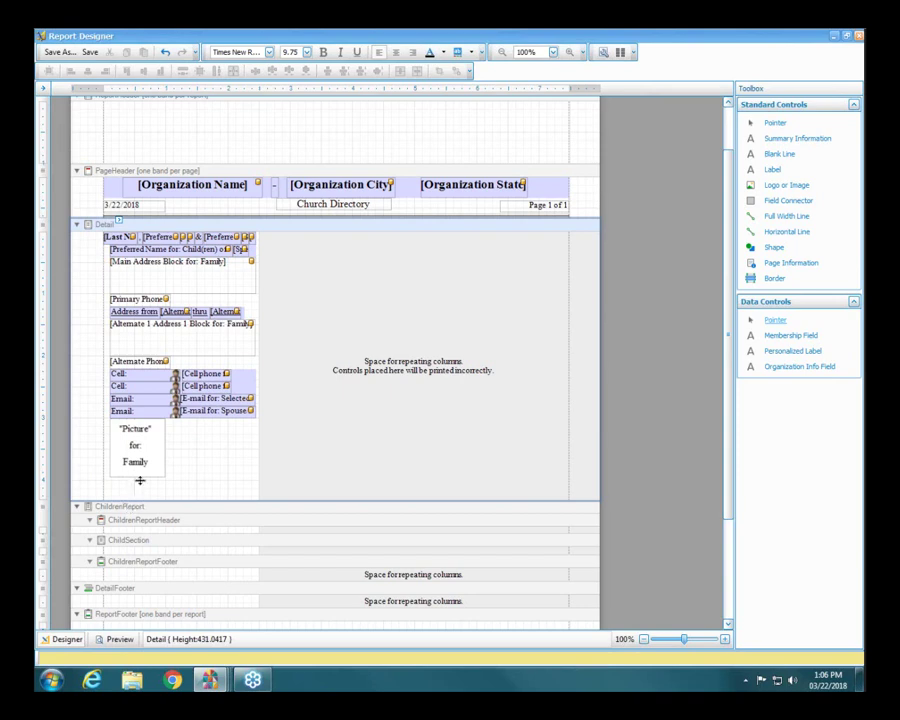
pyautogui.moveTo(139, 498); pyautogui.dragTo(141, 488)
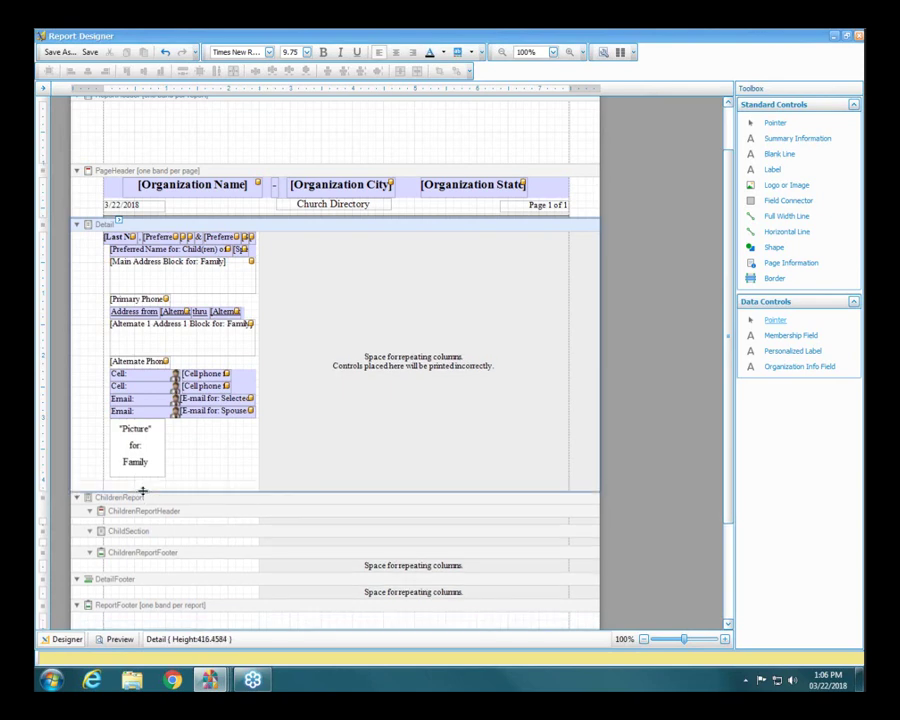
# Save the layout under the new name "3 Col Dir with Cell and Email w/photo" and close the Report Designer
pyautogui.click(62, 54)
pyautogui.click(494, 342)
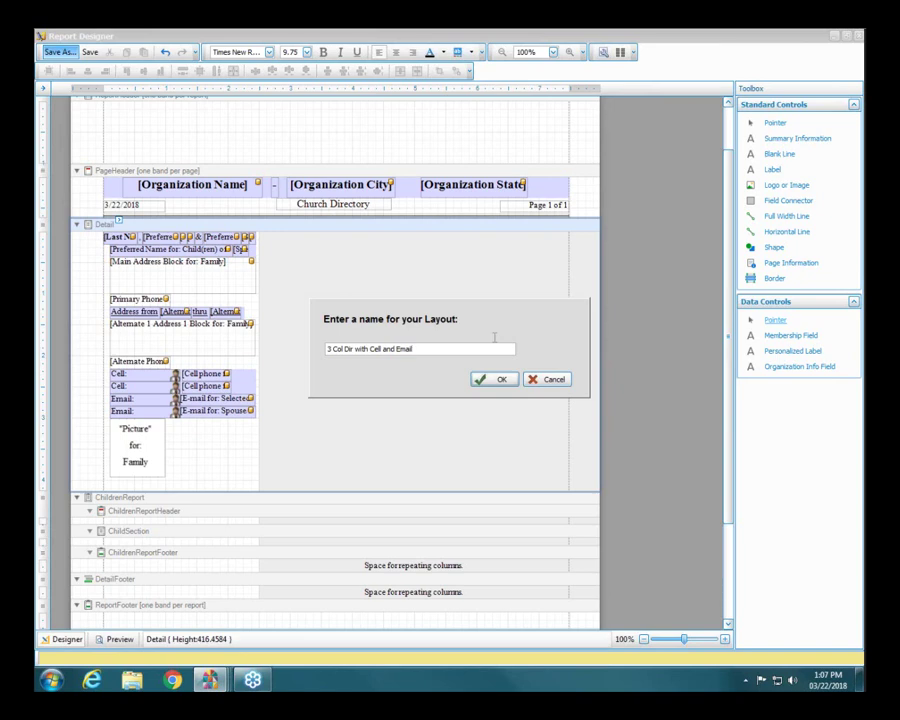
pyautogui.write('w/photo')
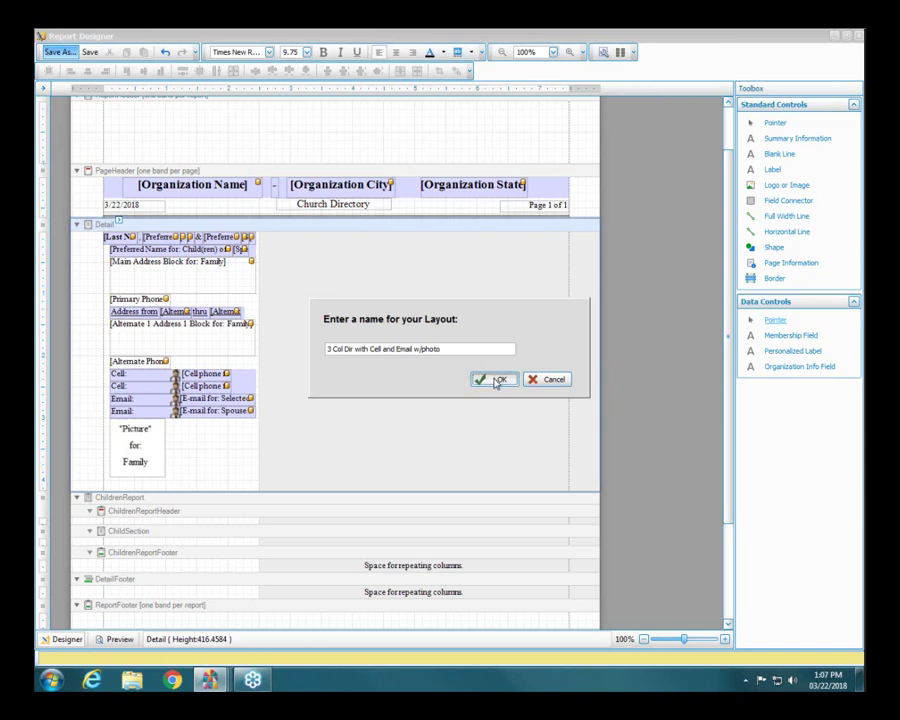
pyautogui.click(496, 380)
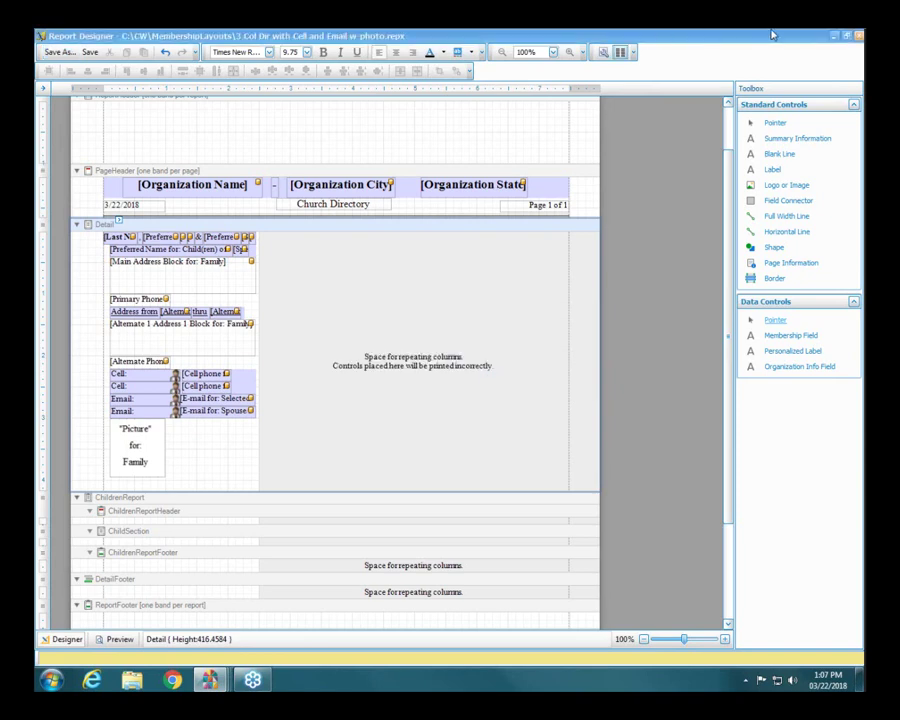
pyautogui.click(859, 36)
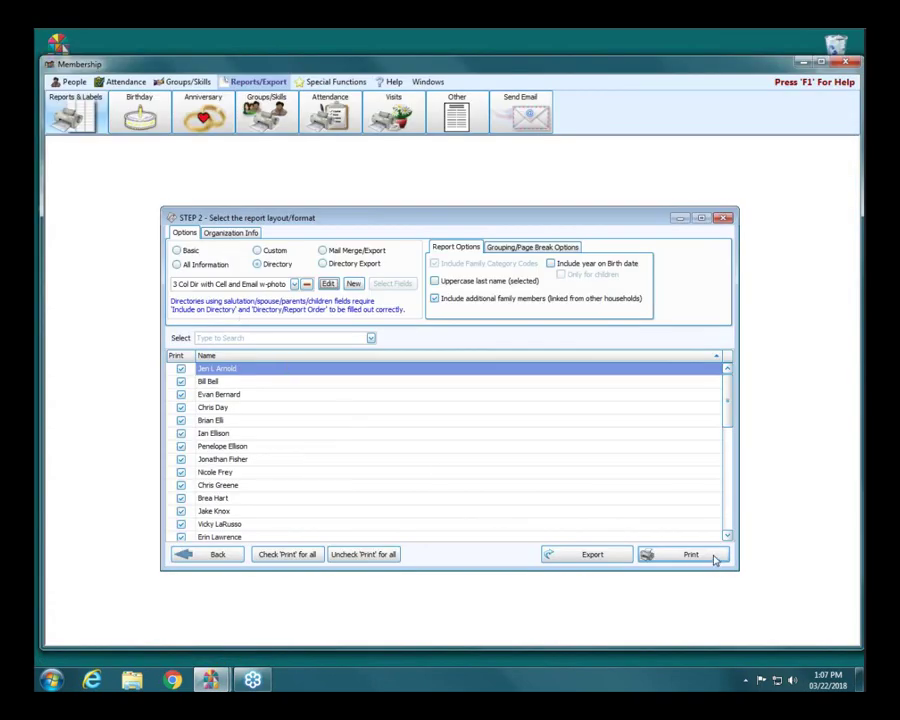
# Preview the directory in the new photo layout, look through to its last page, and close the preview
pyautogui.click(714, 560)
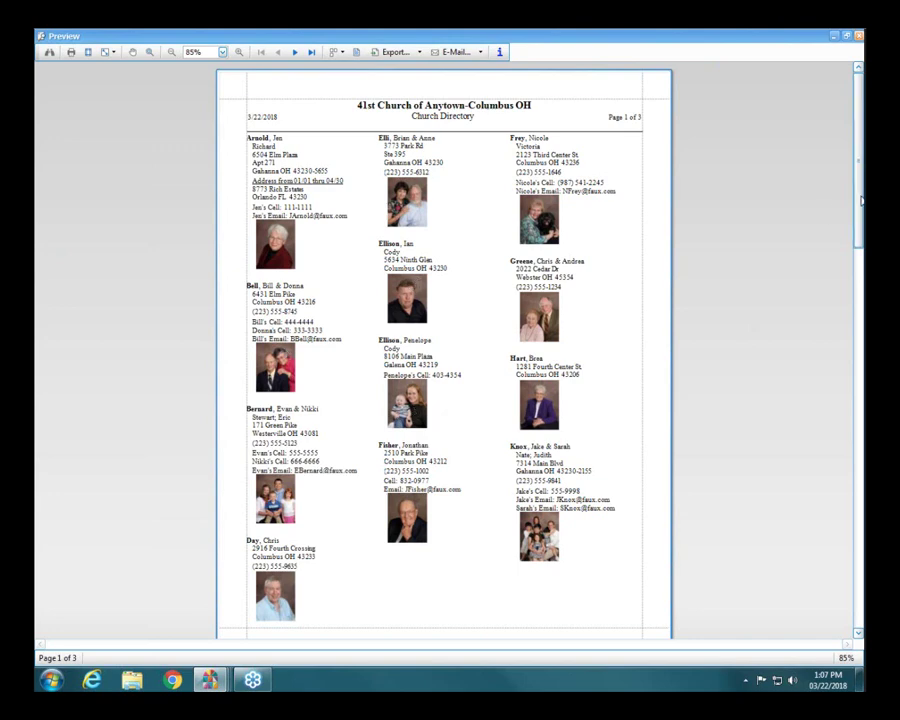
pyautogui.moveTo(860, 200); pyautogui.dragTo(860, 549)
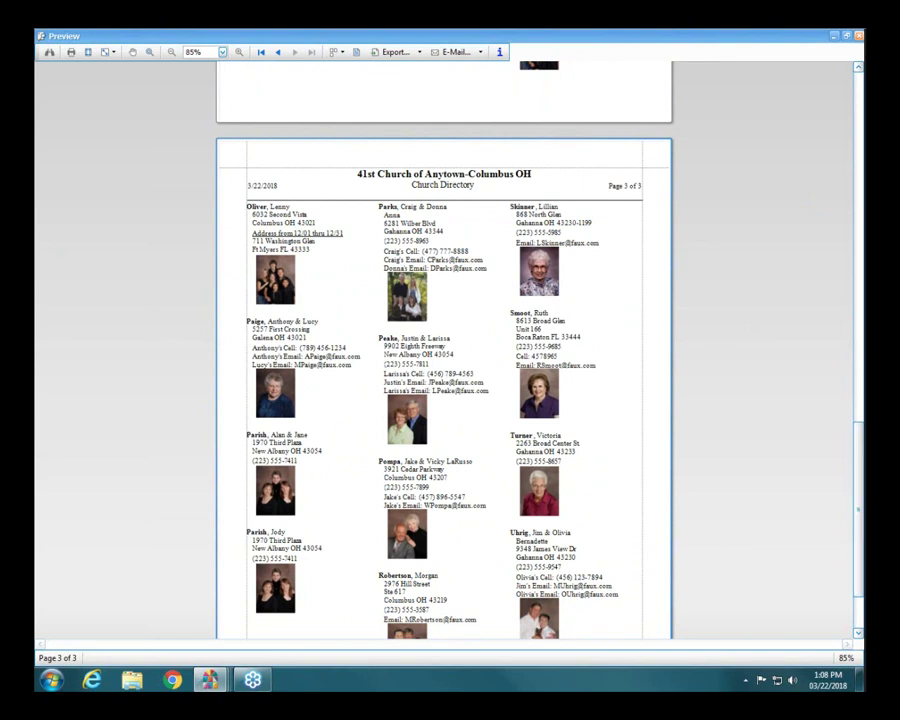
pyautogui.click(859, 37)
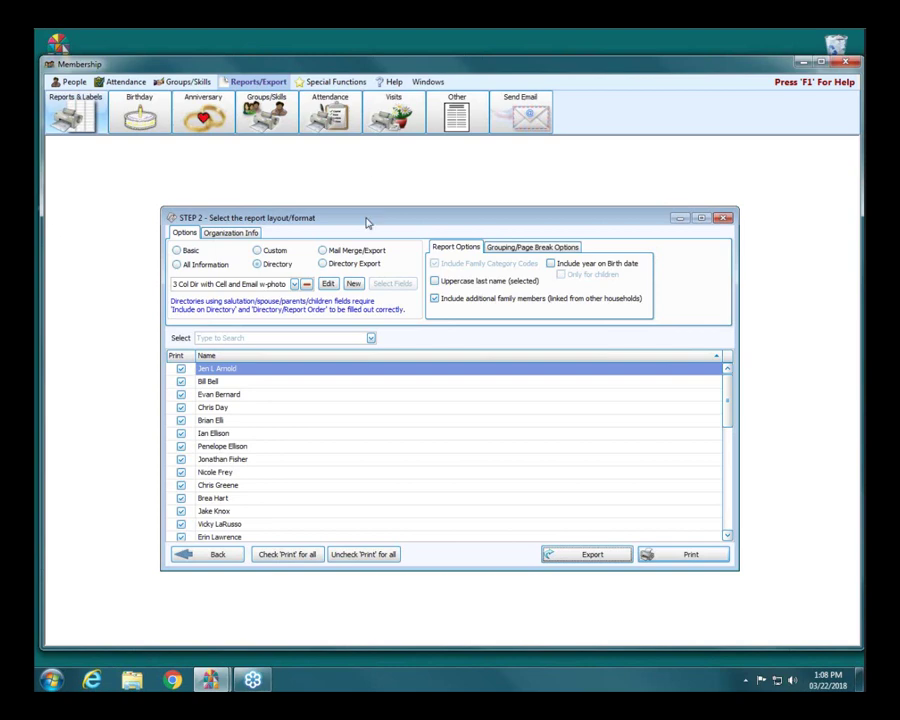
# Select the "[Template] 3 Col Classic Directory" layout and open it for editing in the Report Designer
pyautogui.click(295, 284)
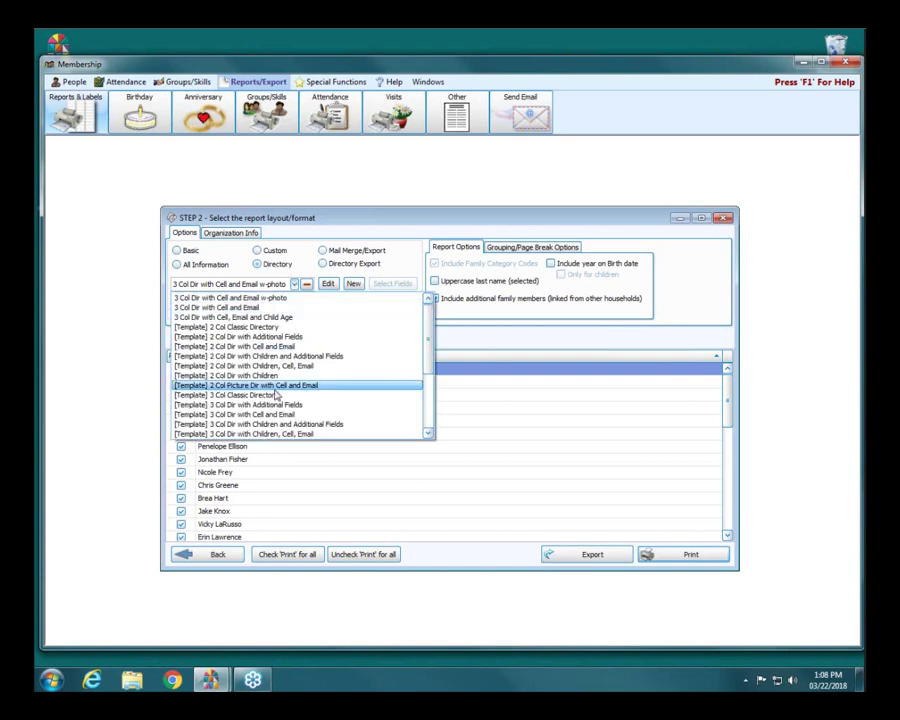
pyautogui.click(229, 397)
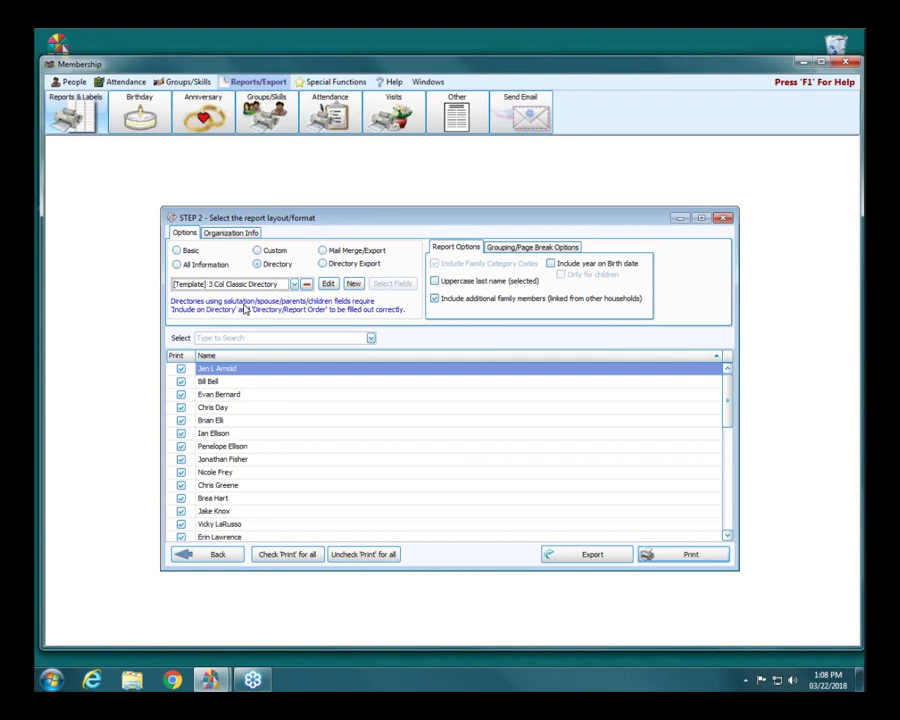
pyautogui.click(328, 285)
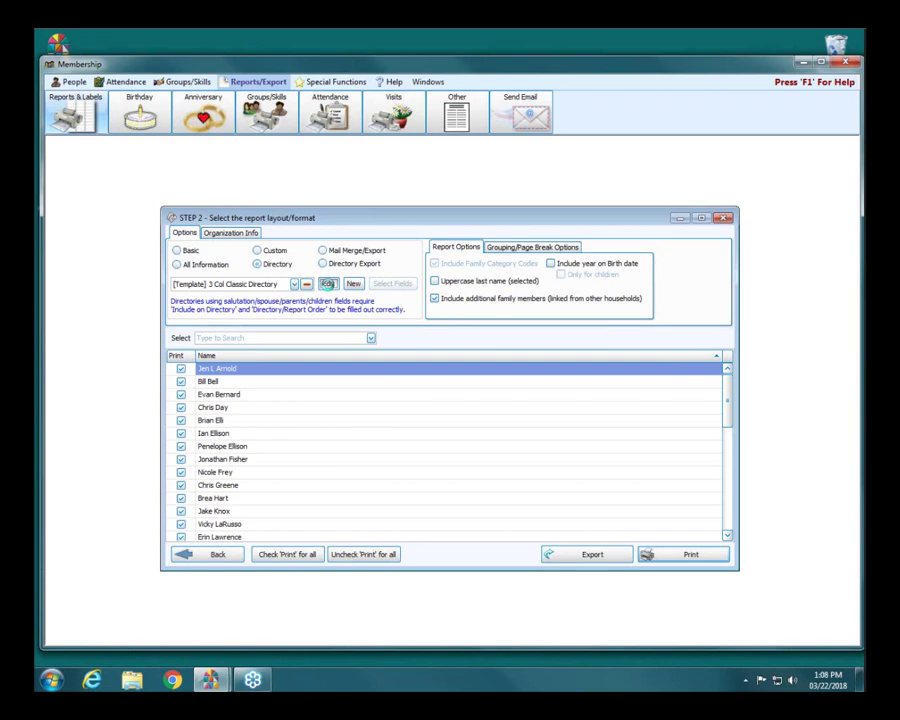
pyautogui.click(328, 284)
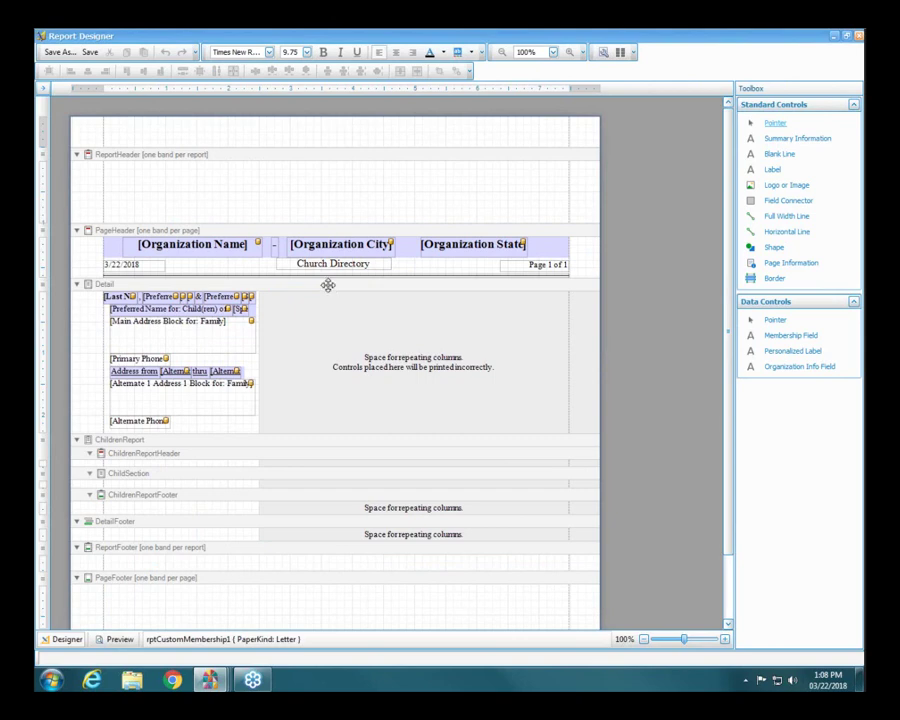
# Lengthen the Detail band to a height of about 336 and add the Picture (Family) membership field below the alternate phone field
pyautogui.moveTo(240, 436); pyautogui.dragTo(250, 503)
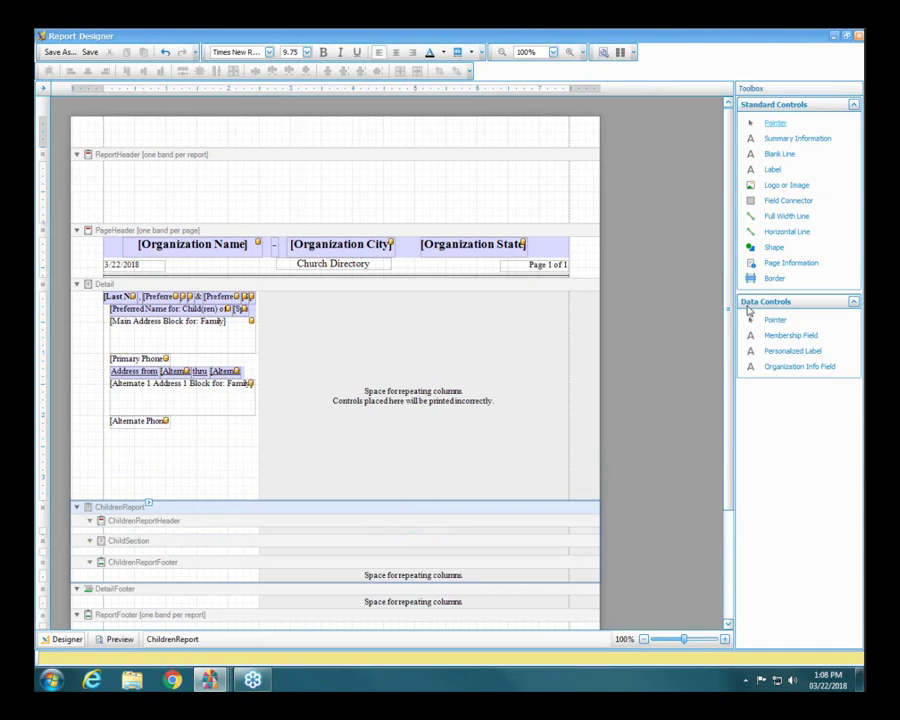
pyautogui.click(785, 343)
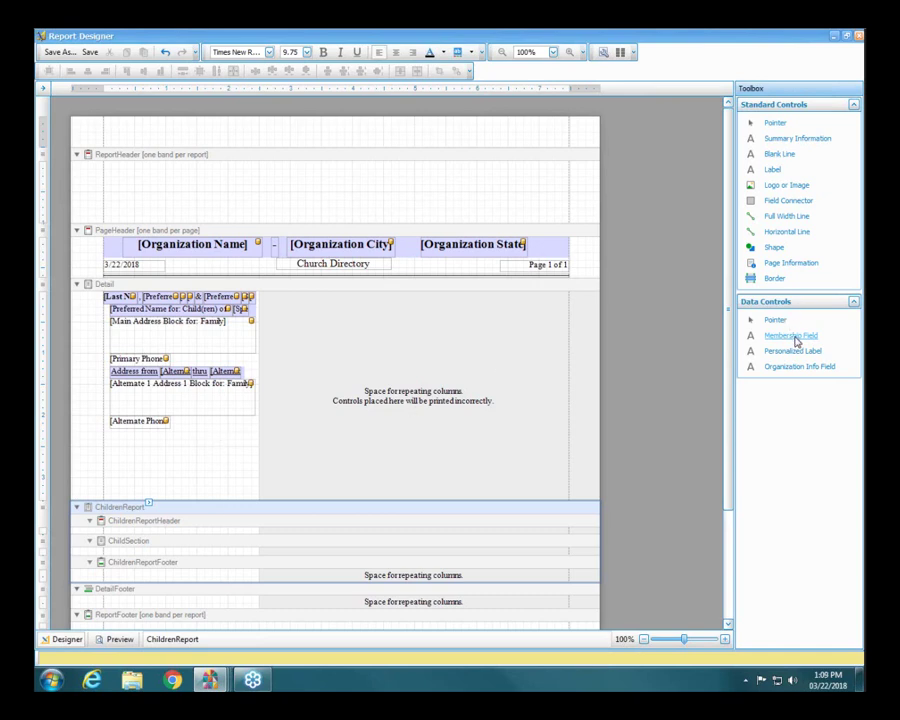
pyautogui.moveTo(796, 342); pyautogui.dragTo(140, 440)
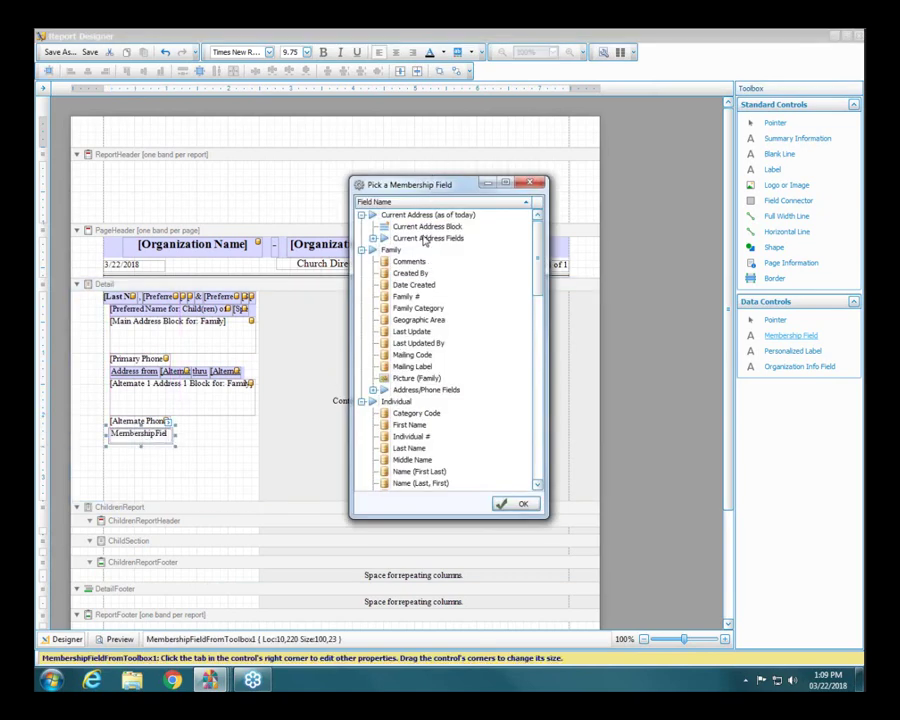
pyautogui.click(416, 378)
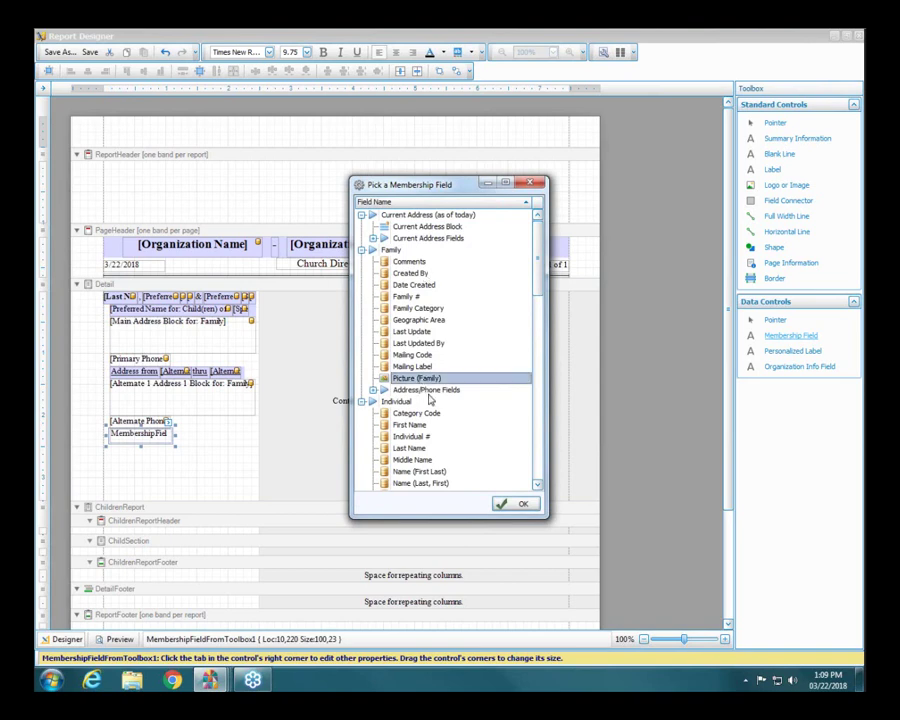
pyautogui.click(520, 507)
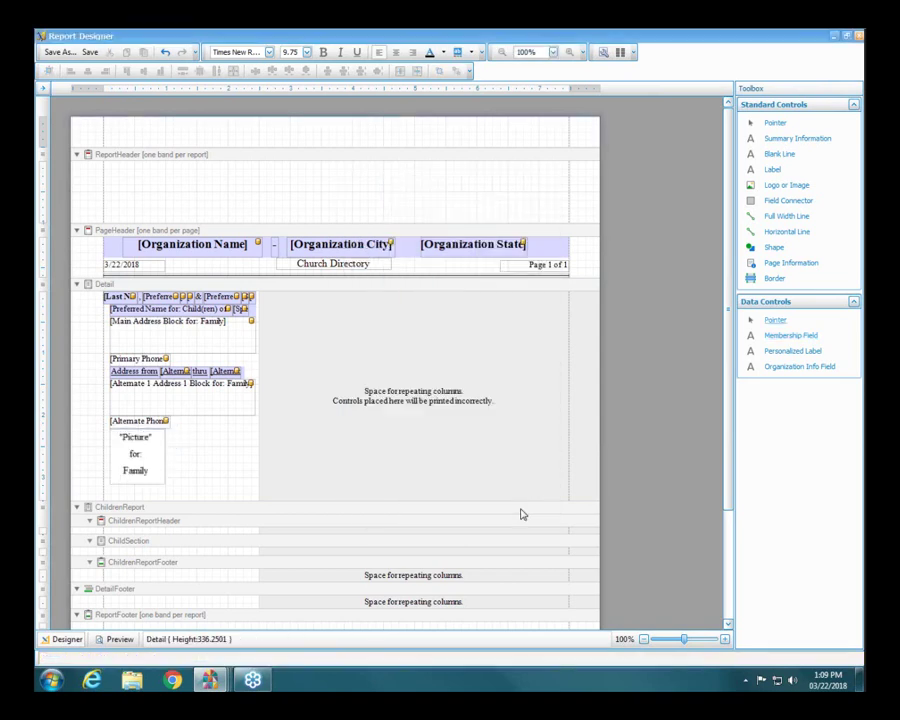
# Enlarge the family picture field to about 113 by 119
pyautogui.moveTo(167, 501)
pyautogui.mouseDown()
pyautogui.moveTo(168, 509)
pyautogui.moveTo(173, 494)
pyautogui.moveTo(182, 505)
pyautogui.mouseUp()
pyautogui.click(167, 486)
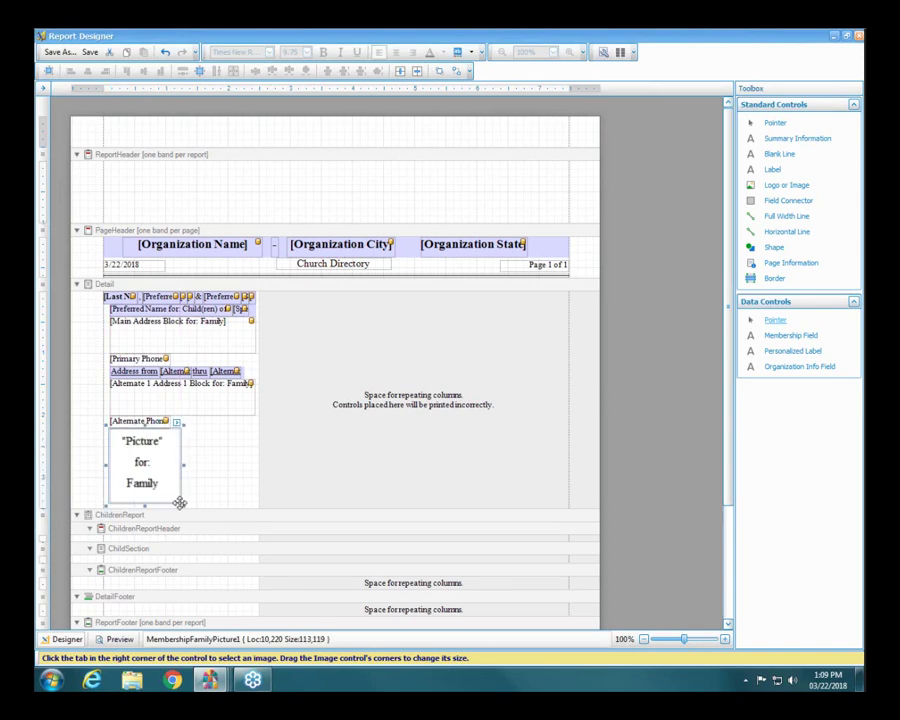
pyautogui.click(321, 498)
# Save the layout under the new name "3 Col Classic Directory w/photo" and close the Report Designer
pyautogui.click(67, 53)
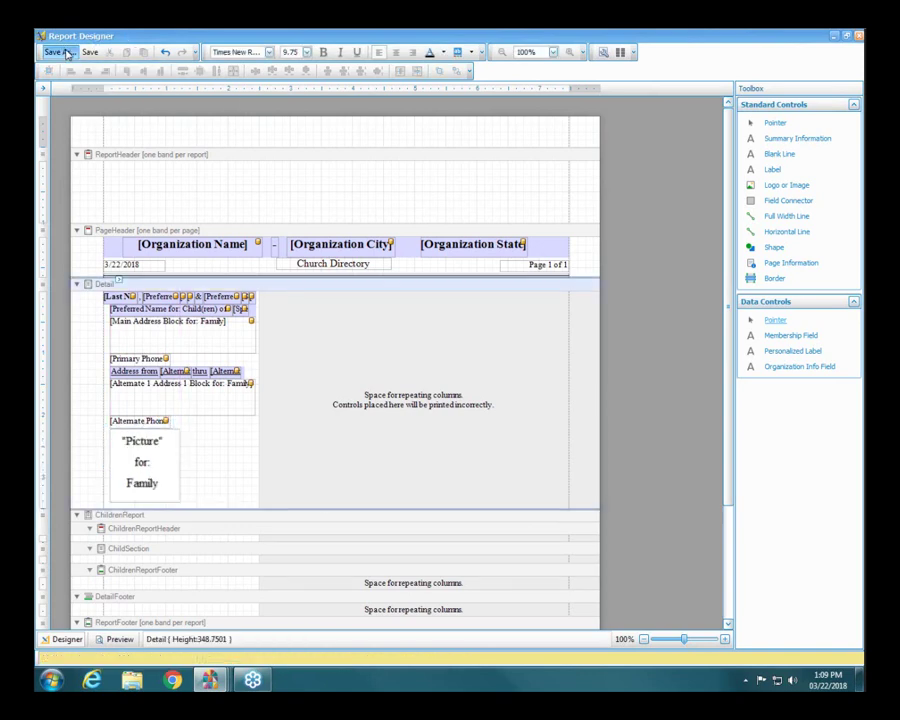
pyautogui.click(407, 352)
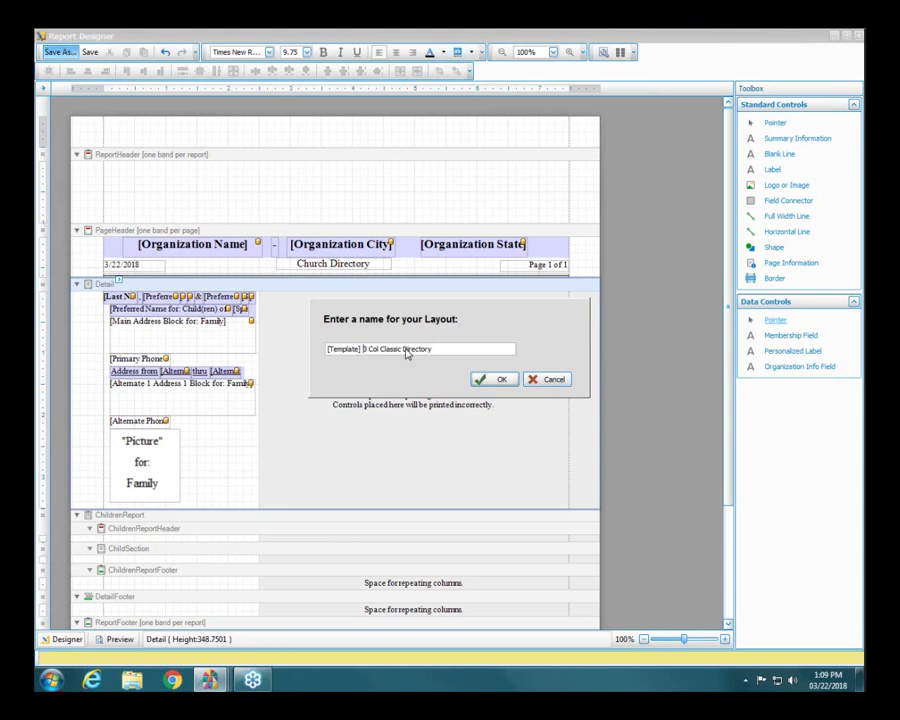
pyautogui.press('BackSpace')
pyautogui.press('BackSpace')
pyautogui.press('BackSpace')
pyautogui.press('BackSpace')
pyautogui.press('BackSpace')
pyautogui.press('BackSpace')
pyautogui.press('BackSpace')
pyautogui.press('BackSpace')
pyautogui.press('BackSpace')
pyautogui.press('BackSpace')
pyautogui.press('BackSpace')
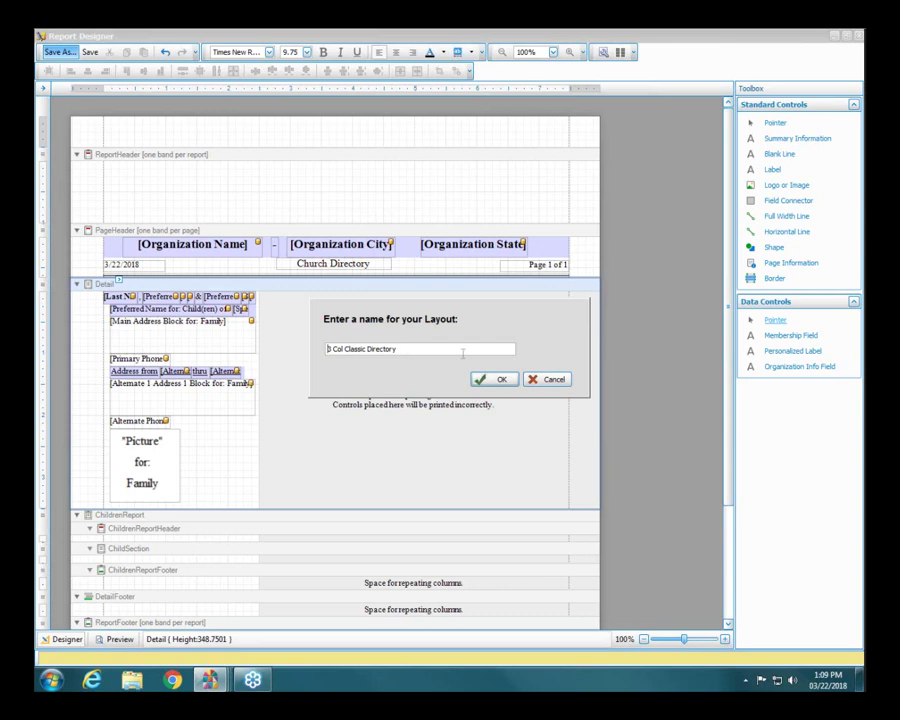
pyautogui.click(463, 351)
pyautogui.write('w/b')
pyautogui.write('hoto')
pyautogui.click(490, 379)
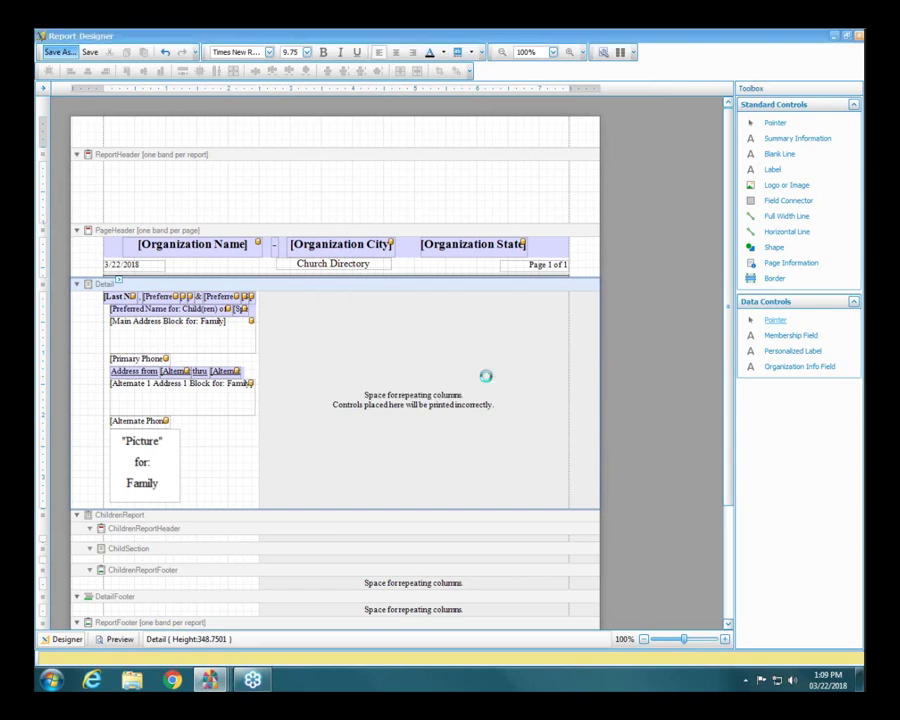
pyautogui.click(858, 36)
# Preview the directory in the new classic photo layout and close the preview
pyautogui.click(709, 557)
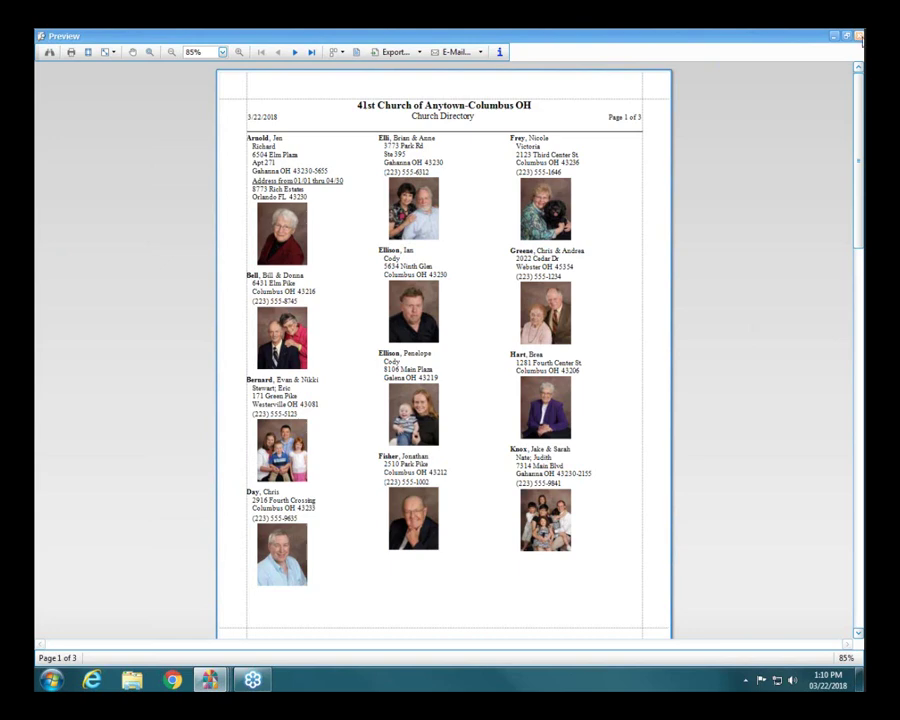
pyautogui.click(858, 36)
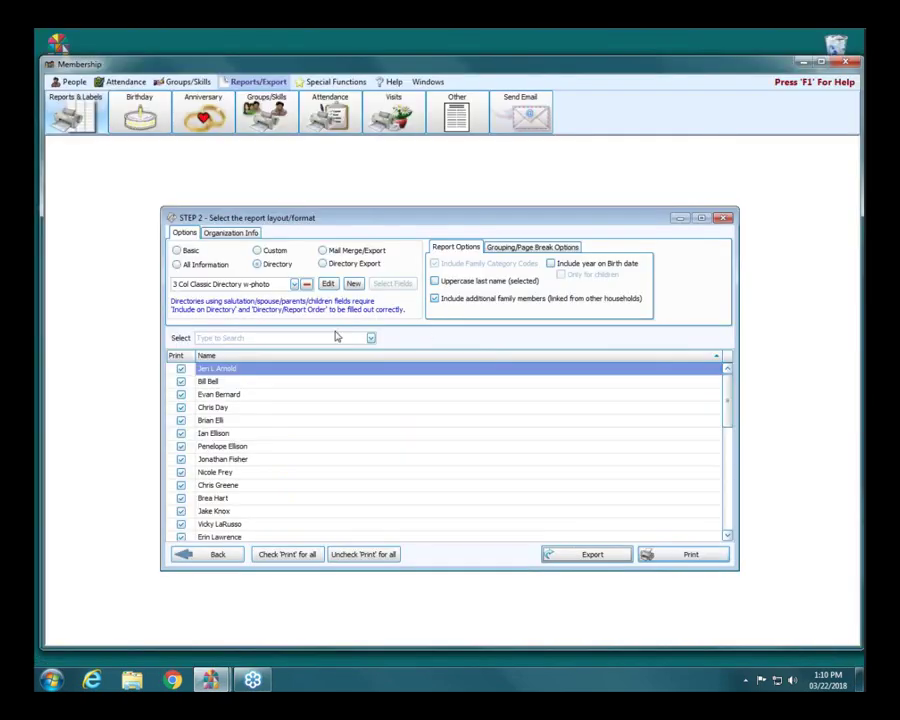
# Select the "[Template] Horizontal Picture Directory" layout, preview the directory in it, and close the preview
pyautogui.click(295, 285)
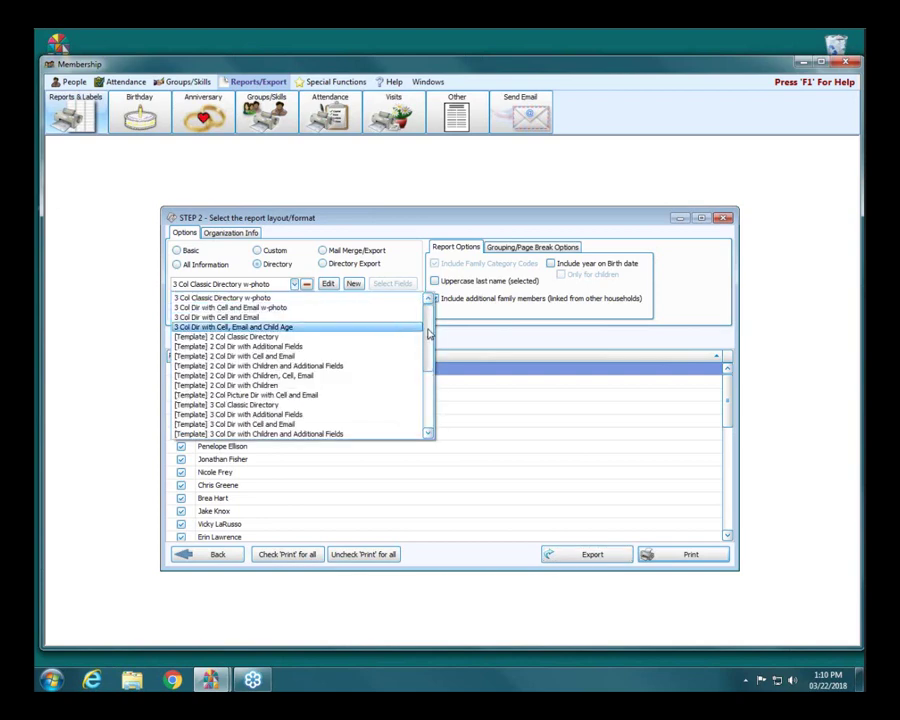
pyautogui.moveTo(428, 331); pyautogui.dragTo(427, 404)
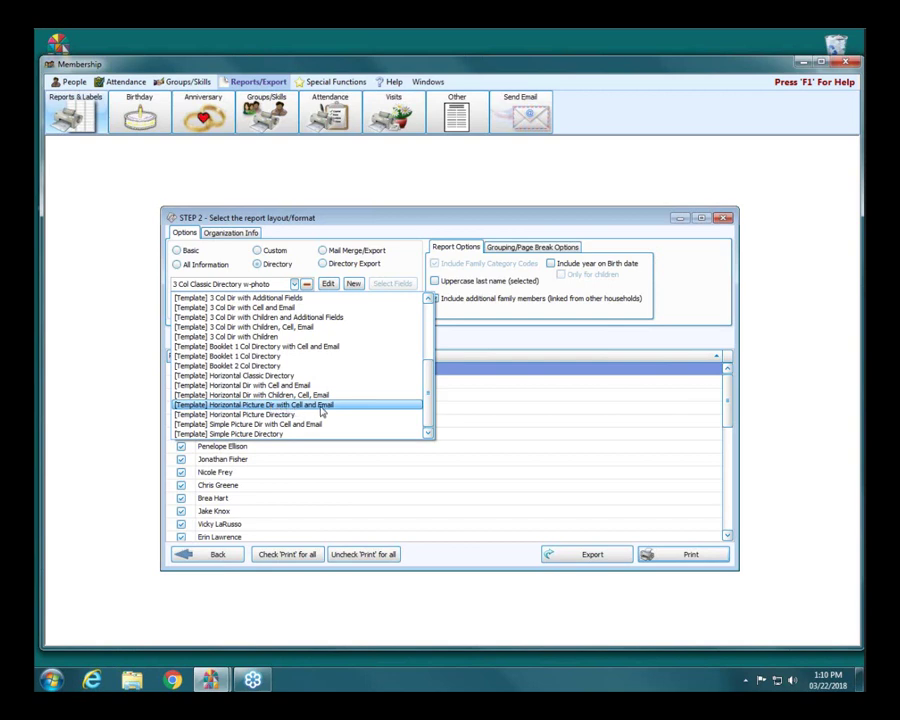
pyautogui.click(245, 414)
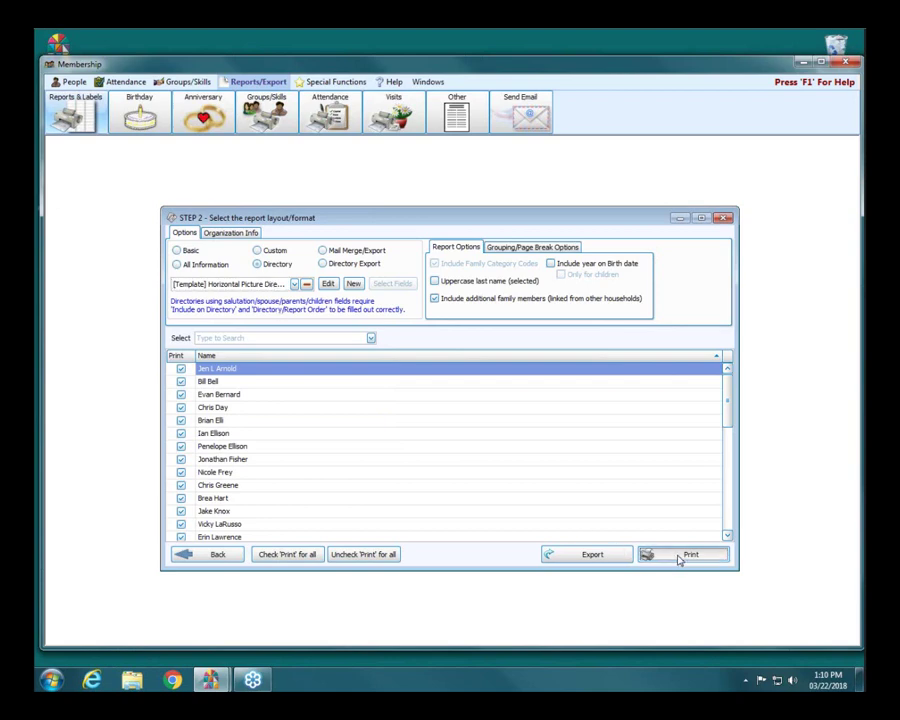
pyautogui.click(679, 558)
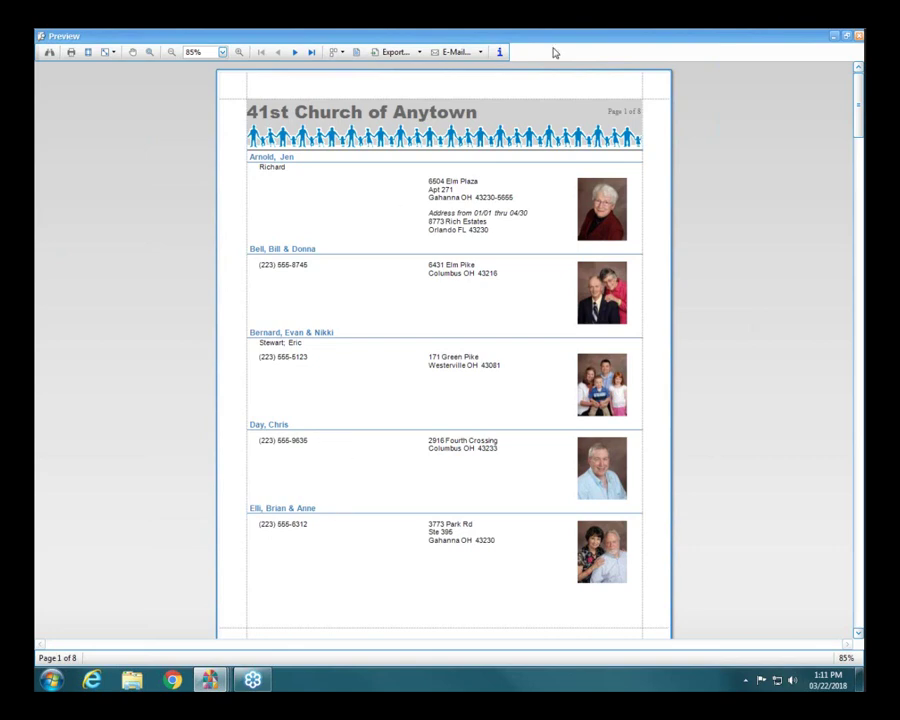
pyautogui.click(859, 37)
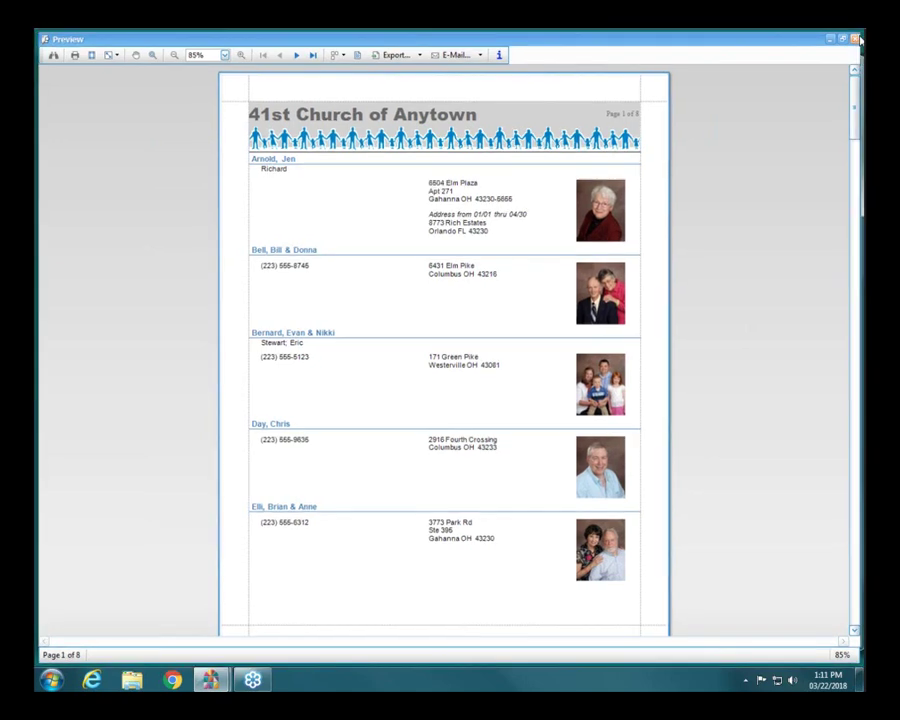
# Select the "[Template] Simple Picture Directory" layout and preview the directory in it
pyautogui.click(294, 284)
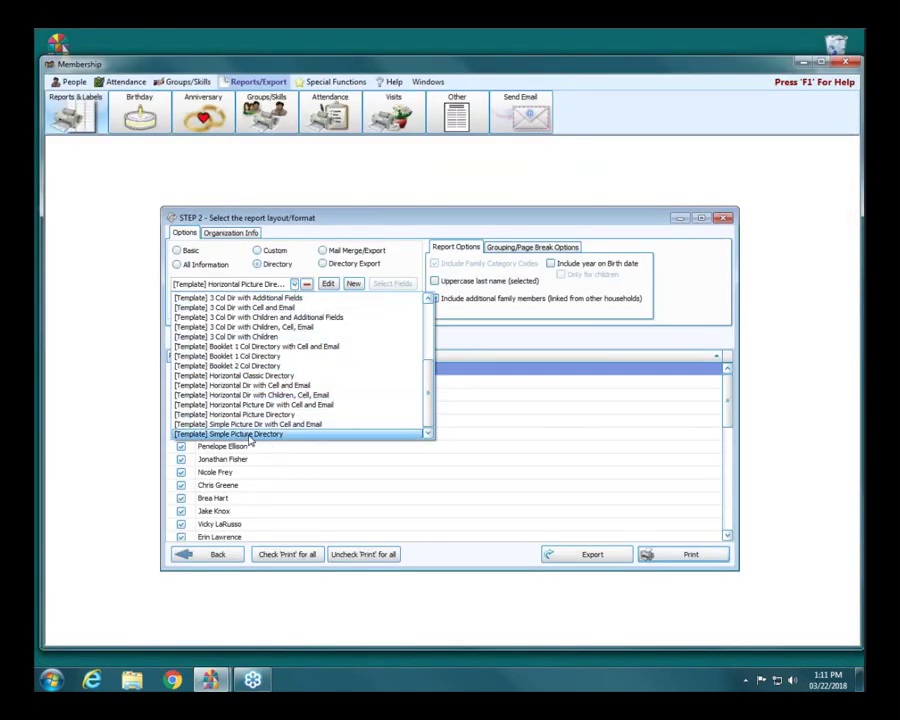
pyautogui.click(250, 434)
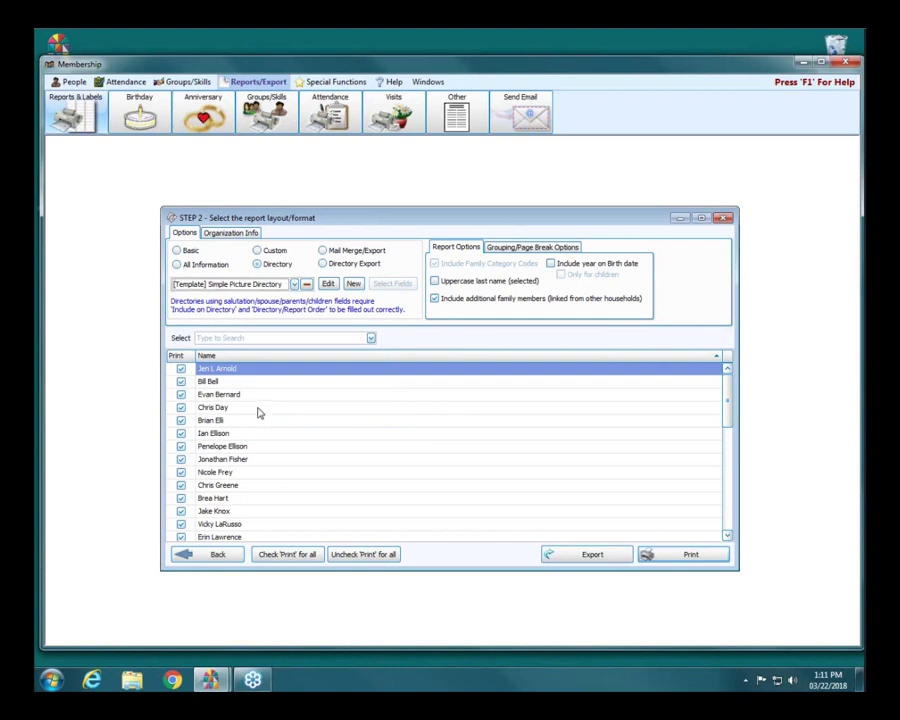
pyautogui.click(699, 557)
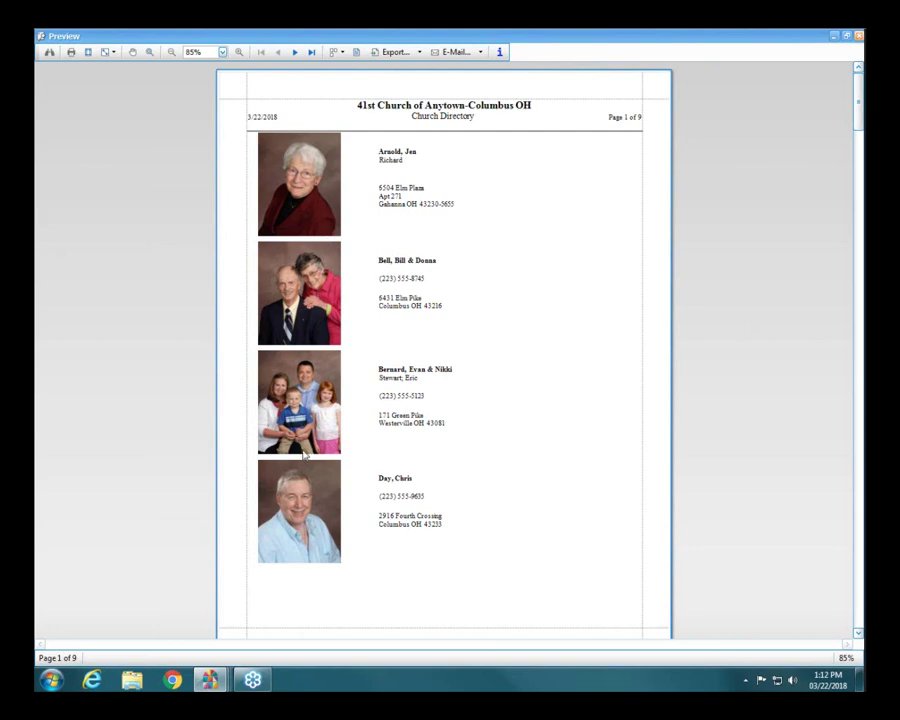
# Page through the directory preview to page 5, return to the first page, and close the preview
pyautogui.click(295, 52)
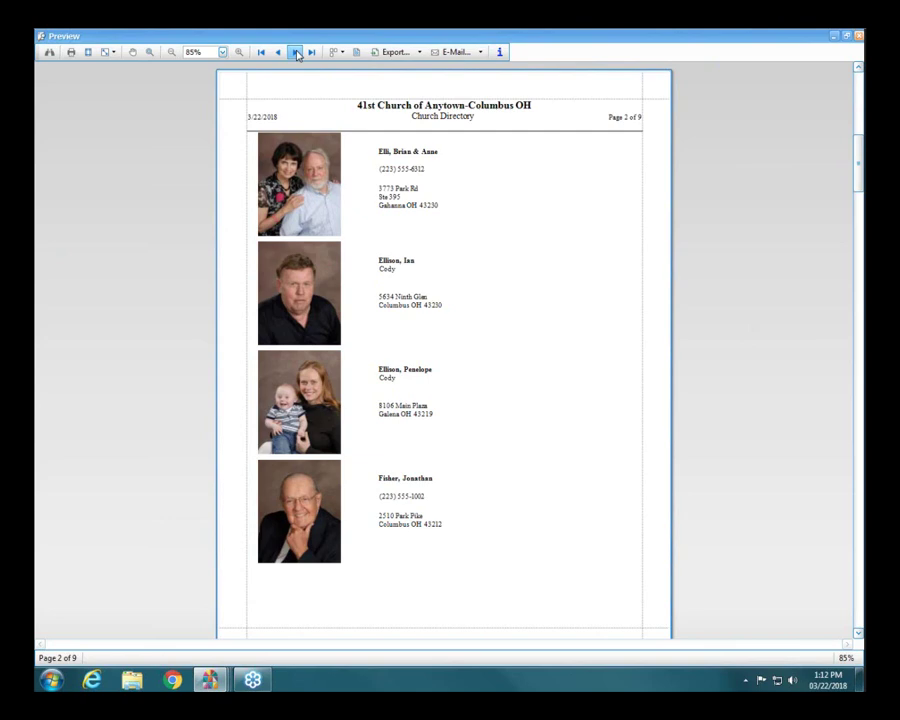
pyautogui.click(296, 53)
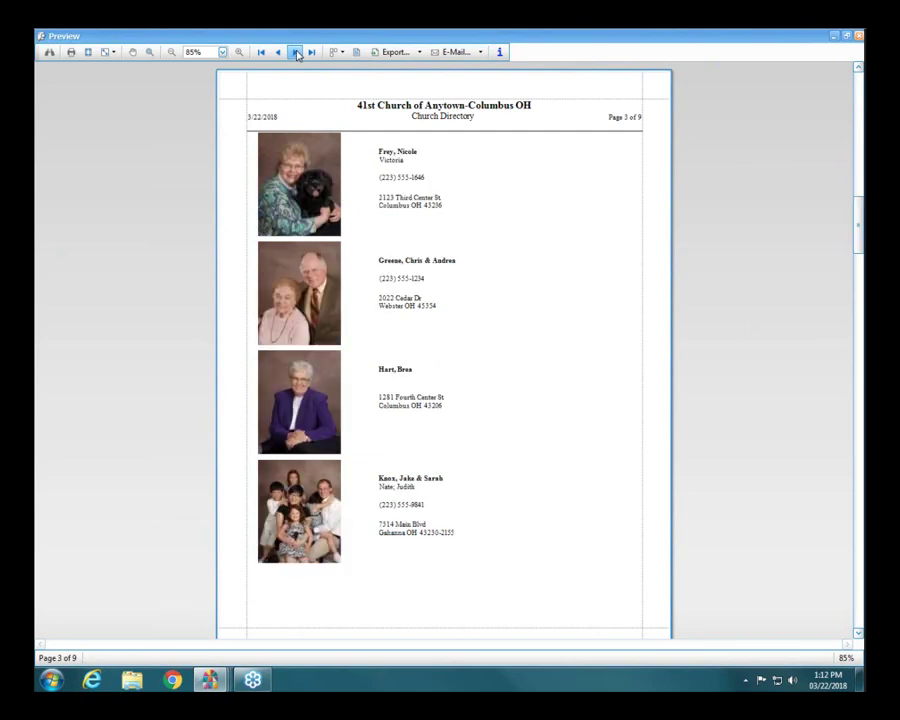
pyautogui.click(296, 53)
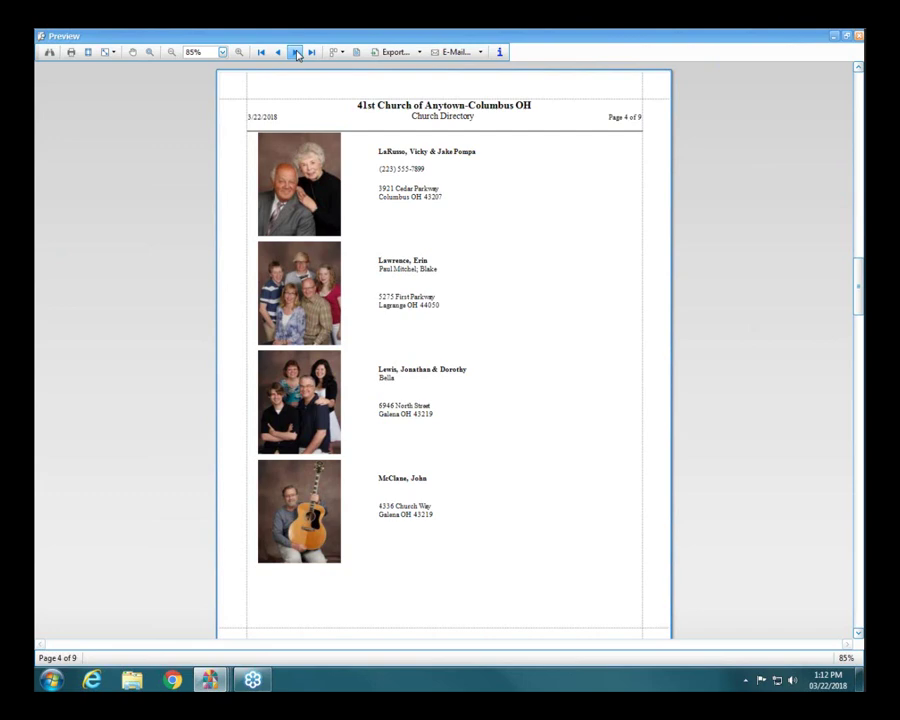
pyautogui.click(296, 53)
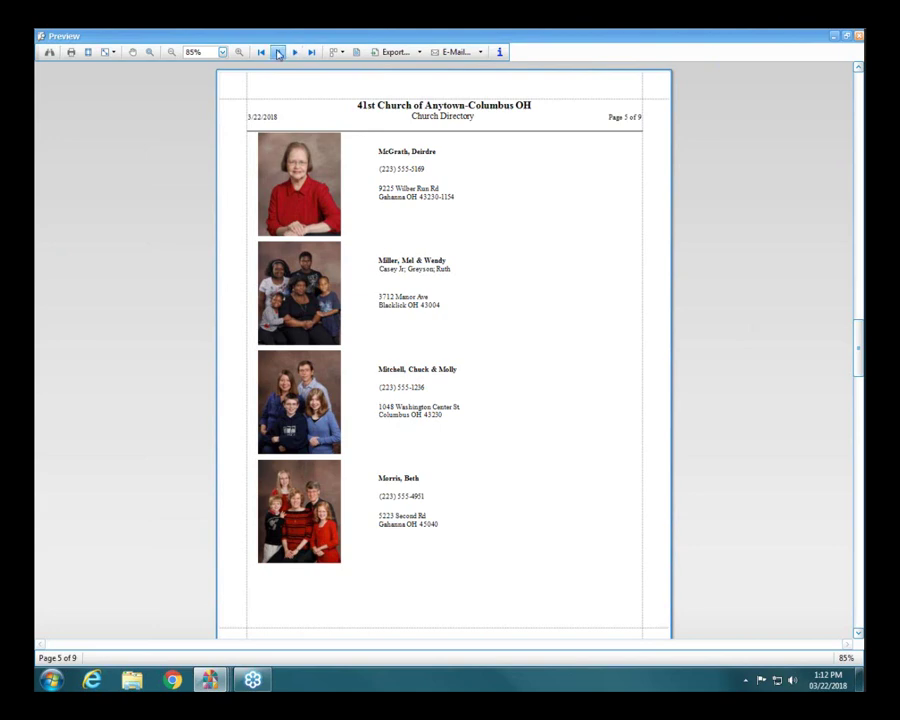
pyautogui.click(279, 53)
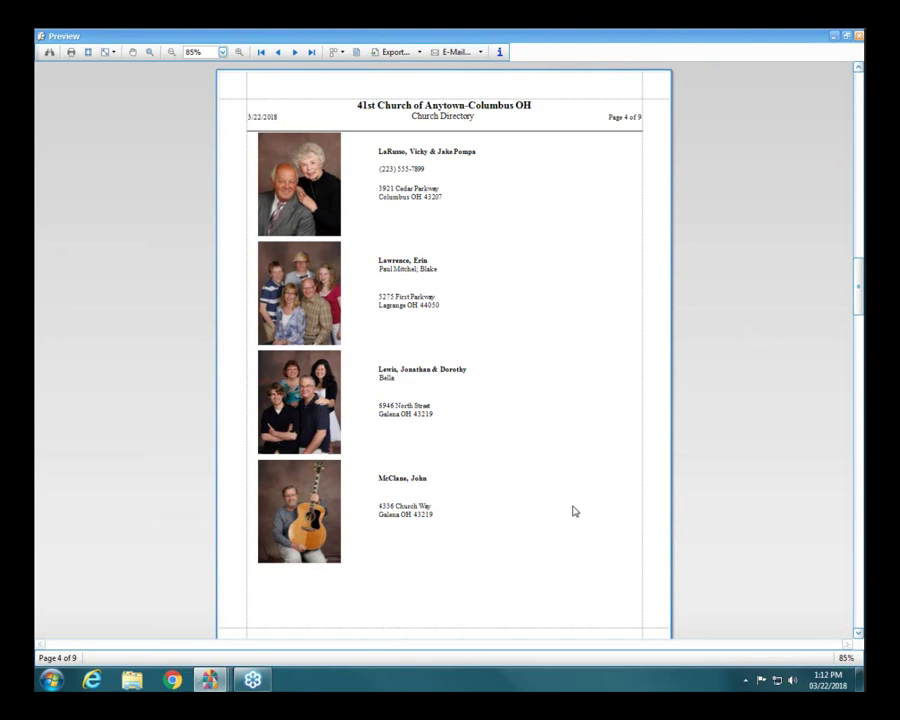
pyautogui.click(277, 53)
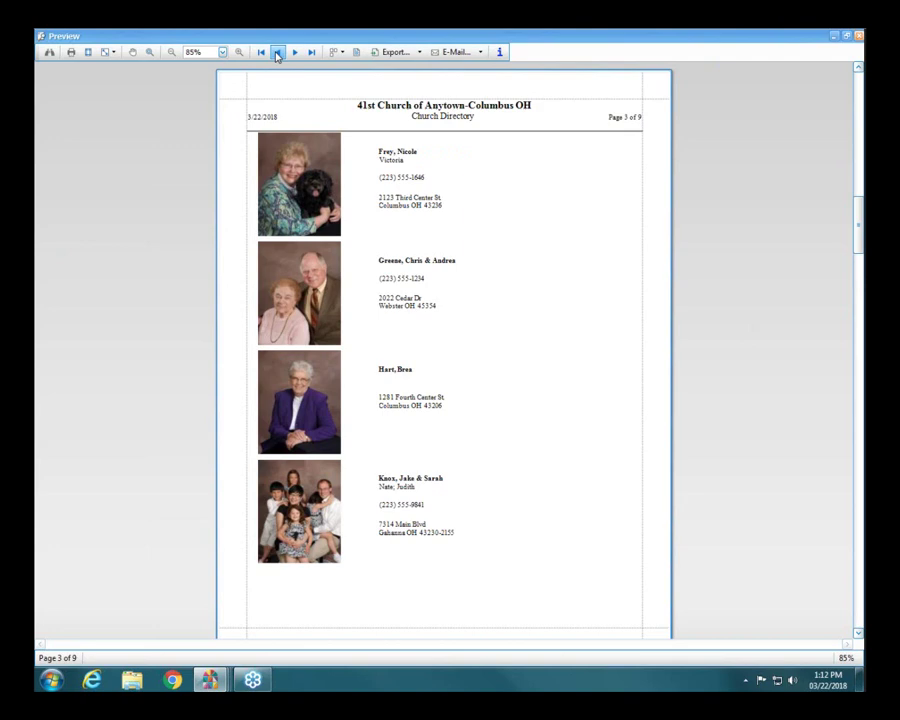
pyautogui.click(277, 53)
pyautogui.click(277, 53)
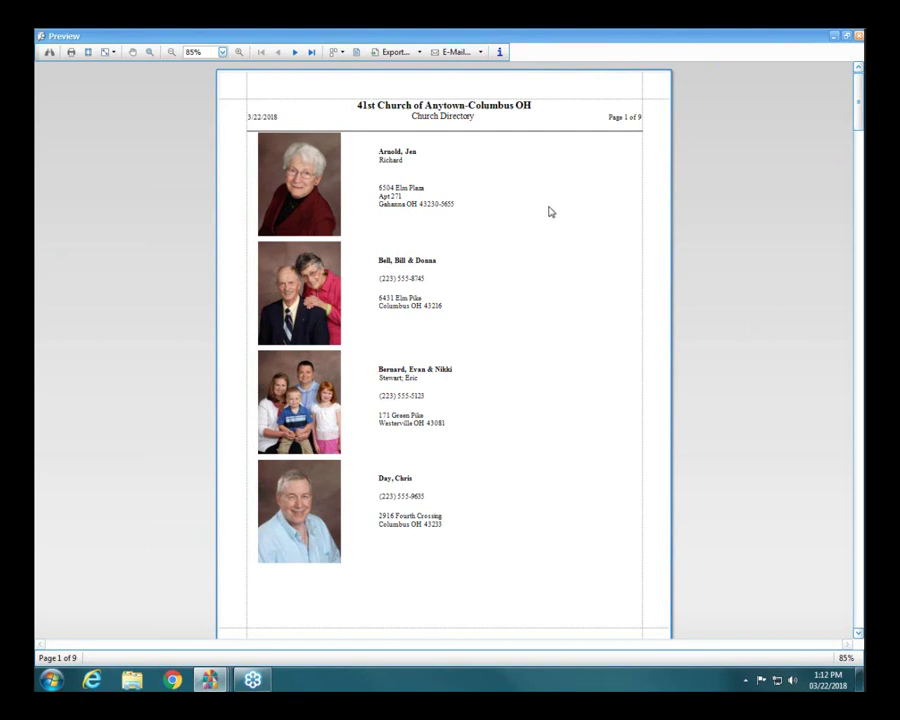
pyautogui.click(858, 36)
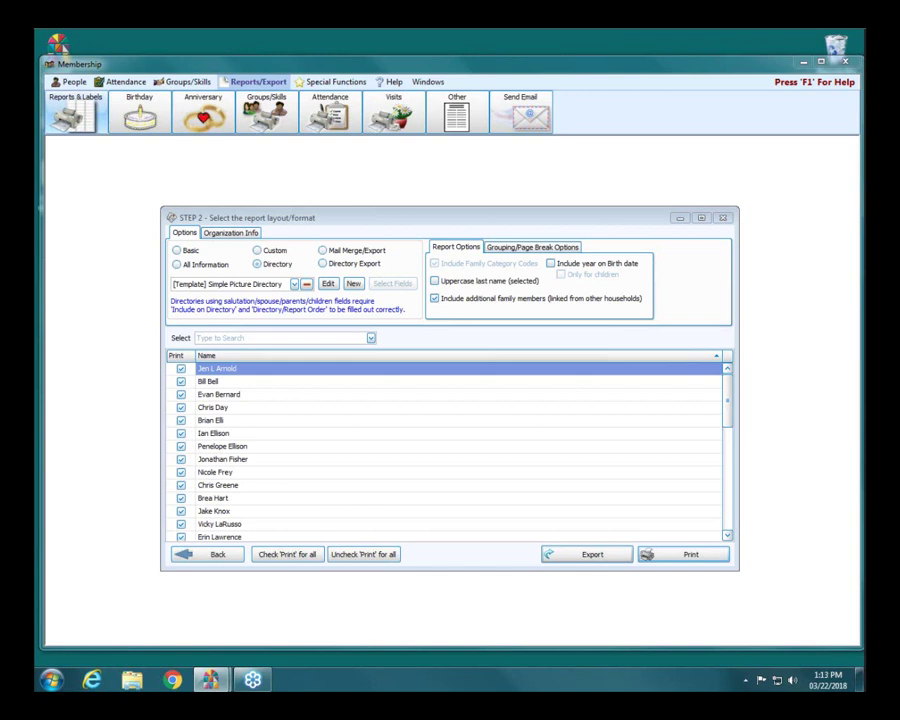
# Open the Simple Picture Directory template in the Report Designer, check its report size and orientation settings without changes, and leave the designer
pyautogui.click(327, 284)
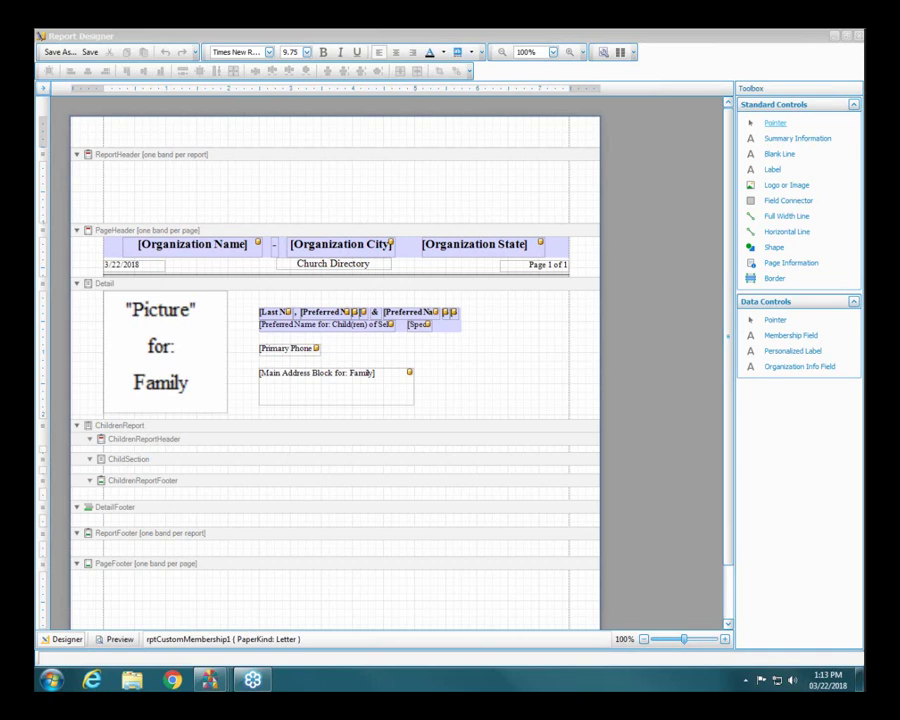
pyautogui.click(605, 52)
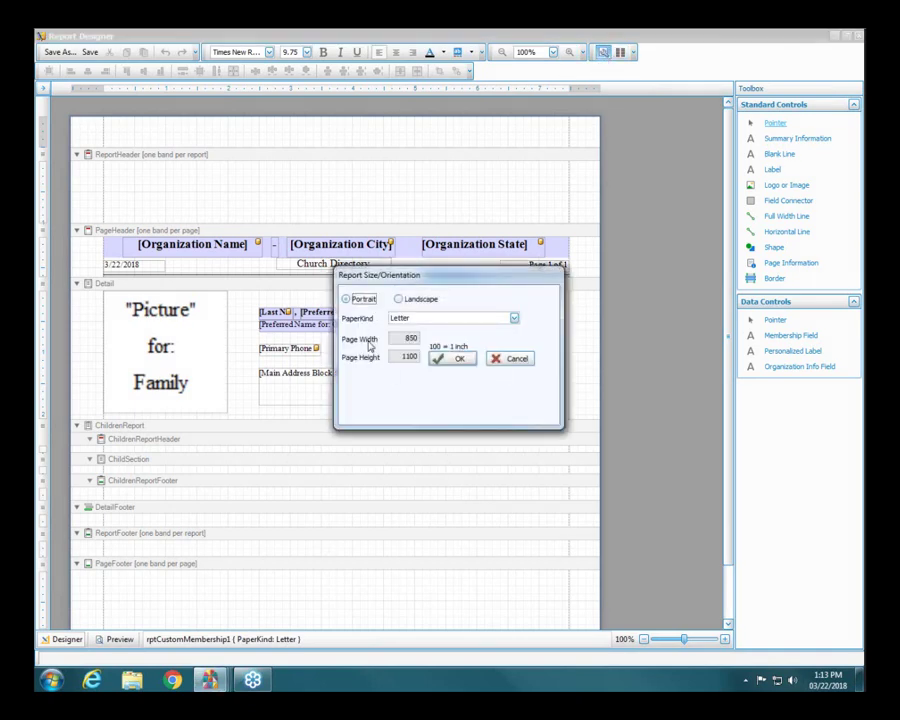
pyautogui.click(512, 360)
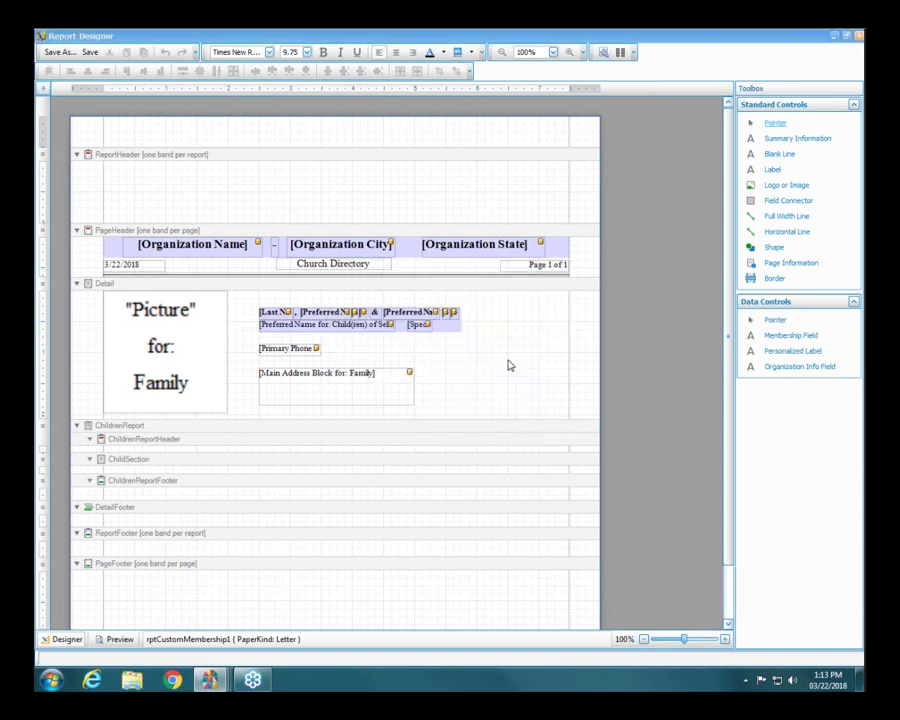
pyautogui.click(835, 36)
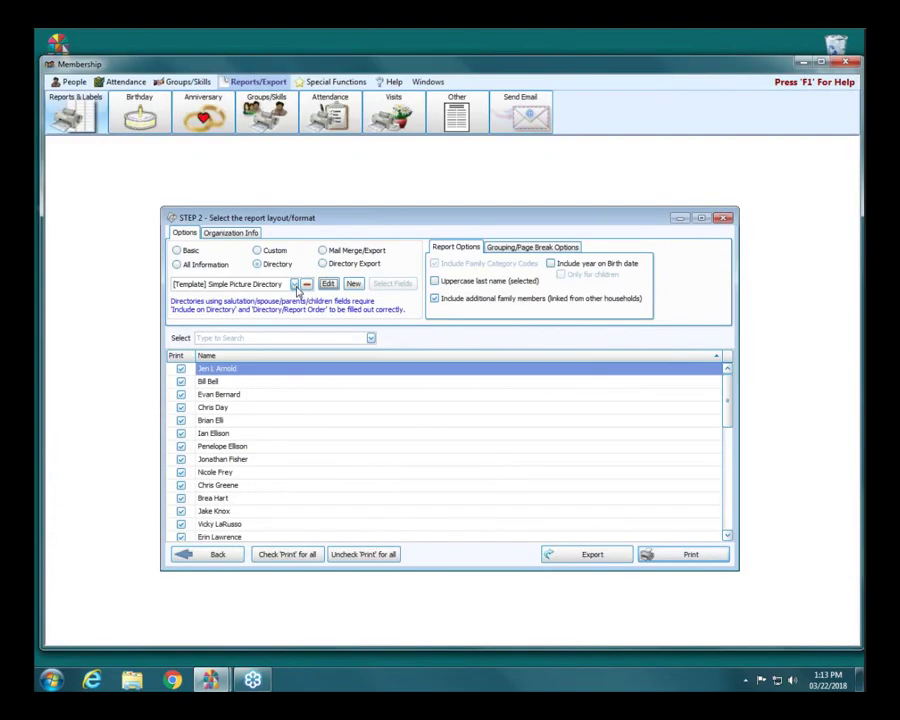
# Select the saved "3 Col Classic Directory w-photo" layout for the report
pyautogui.click(294, 285)
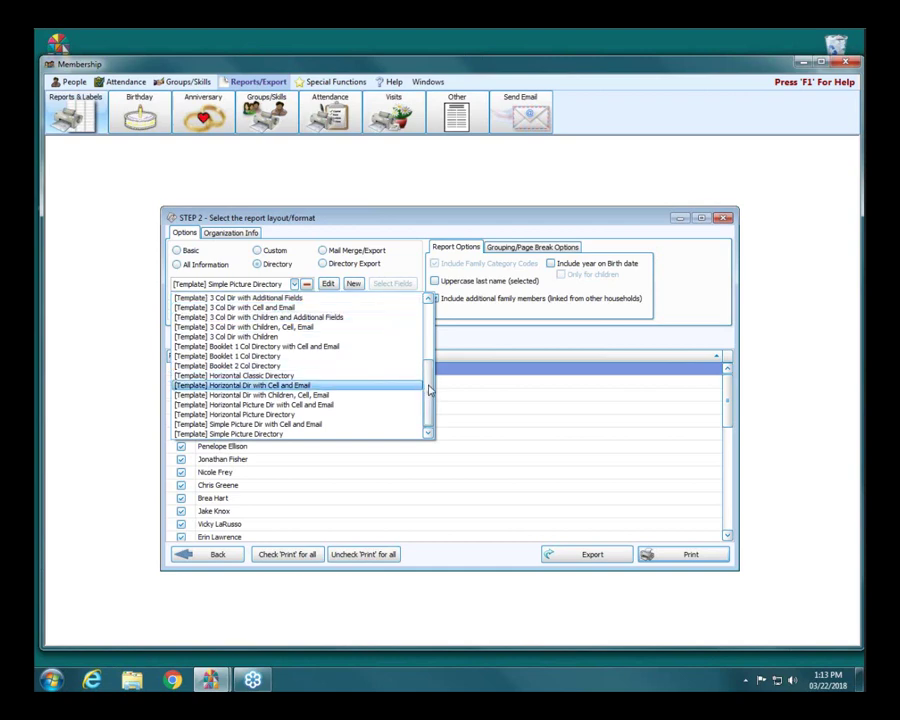
pyautogui.scroll(4, 343, 304)
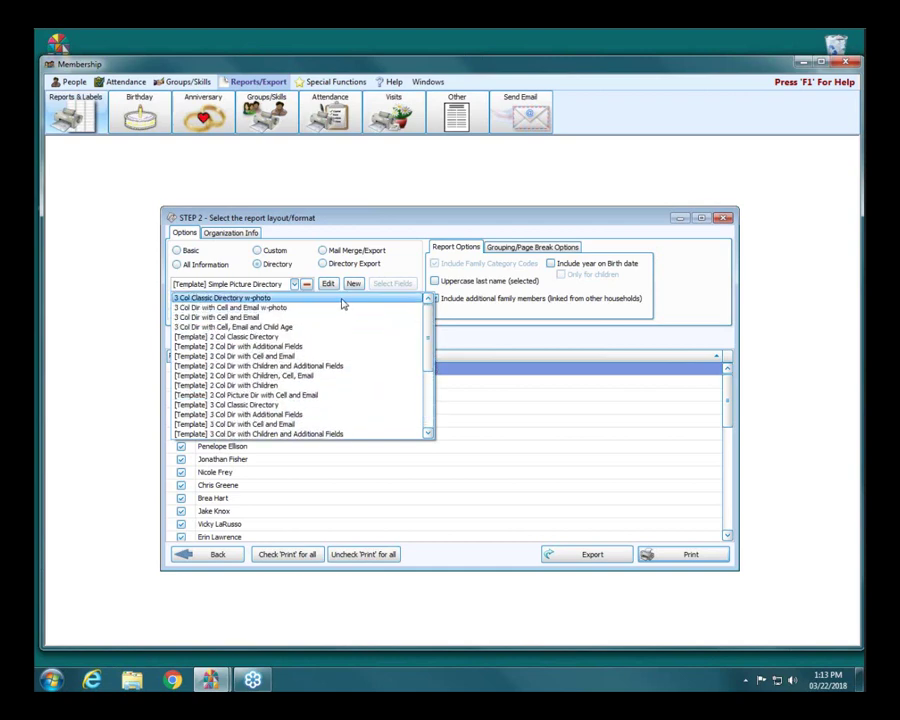
pyautogui.click(342, 299)
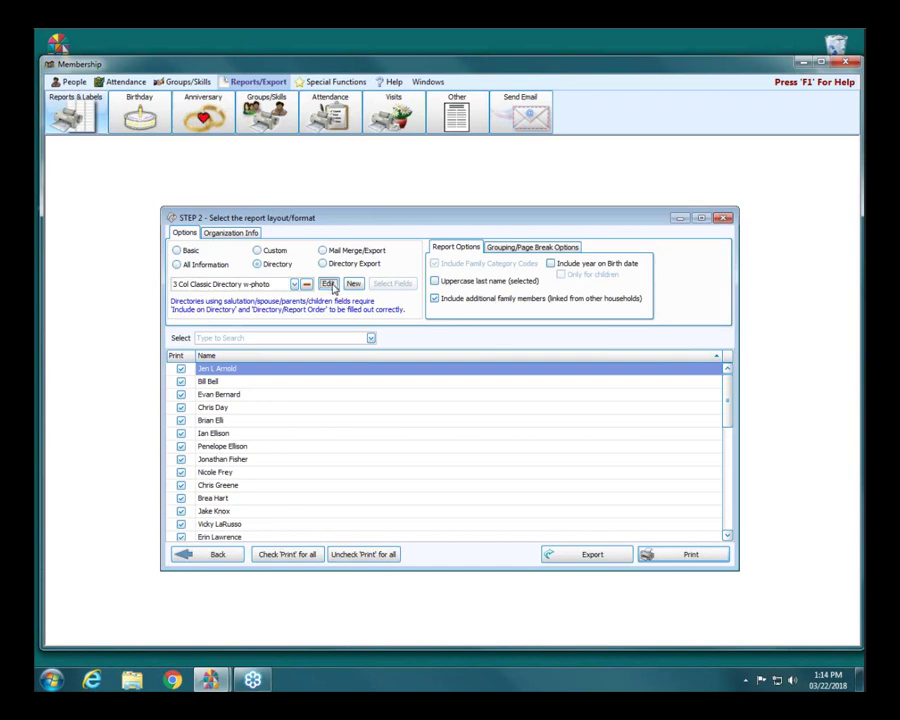
# Open the layout in the Report Designer, set the family picture aside in the repeating columns space, and narrow the spouse's preferred name field
pyautogui.click(330, 284)
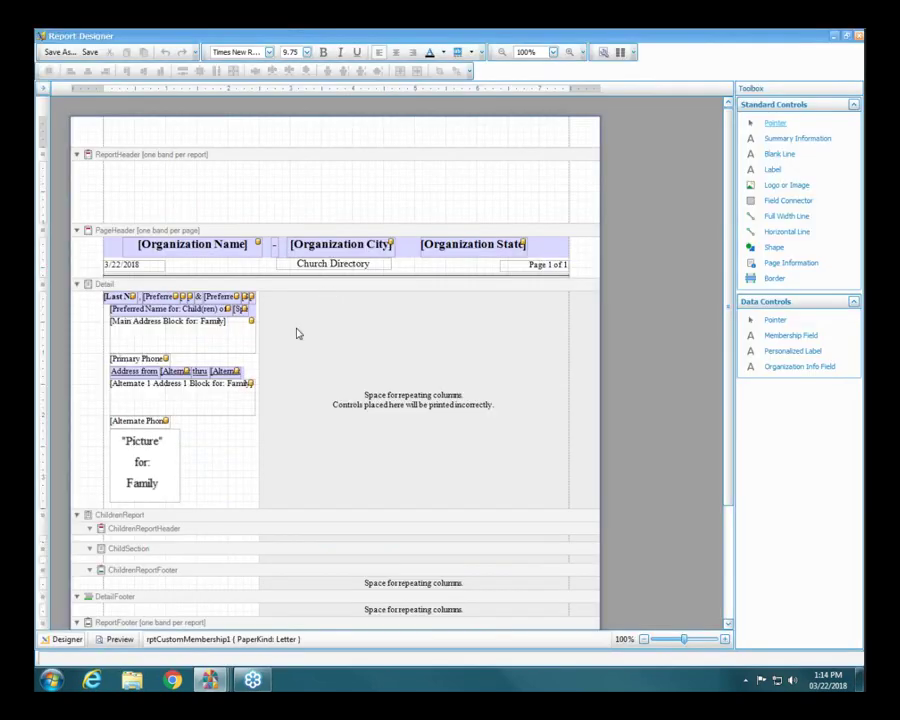
pyautogui.moveTo(140, 462); pyautogui.dragTo(307, 350)
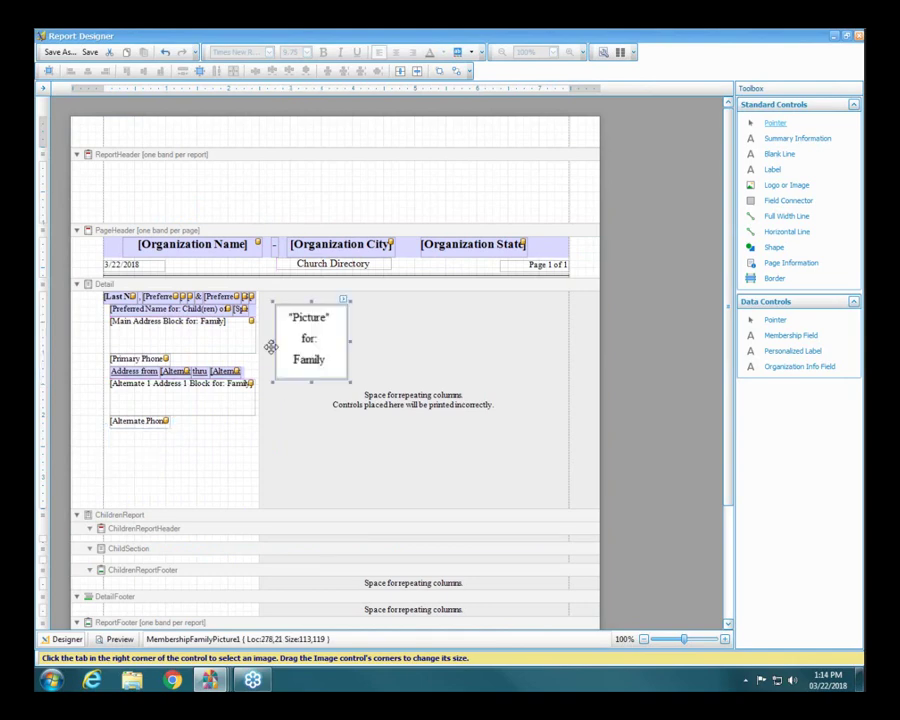
pyautogui.click(243, 298)
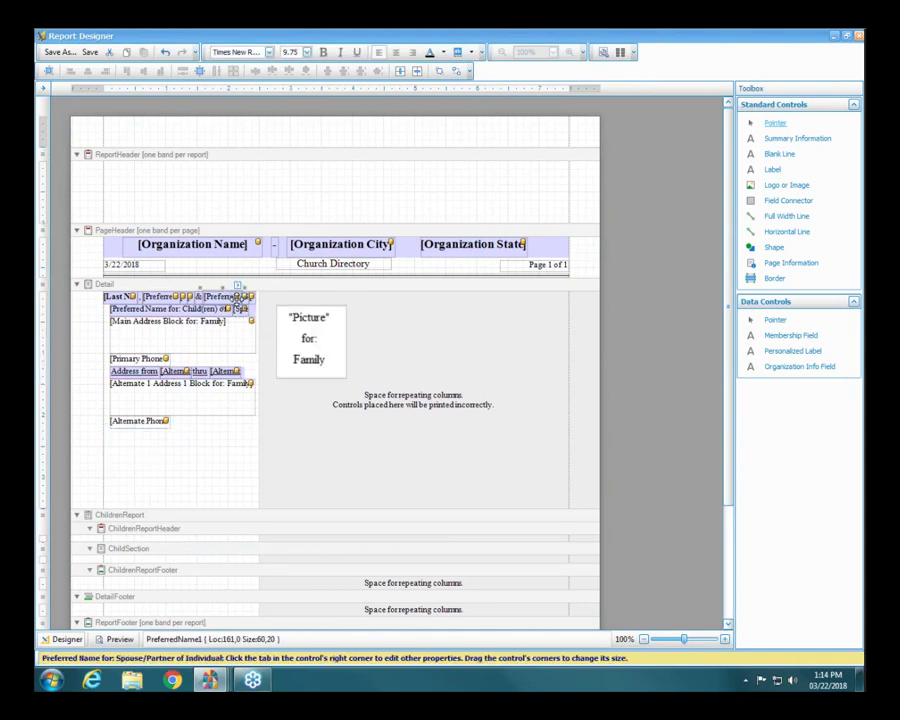
pyautogui.moveTo(243, 298); pyautogui.dragTo(231, 298)
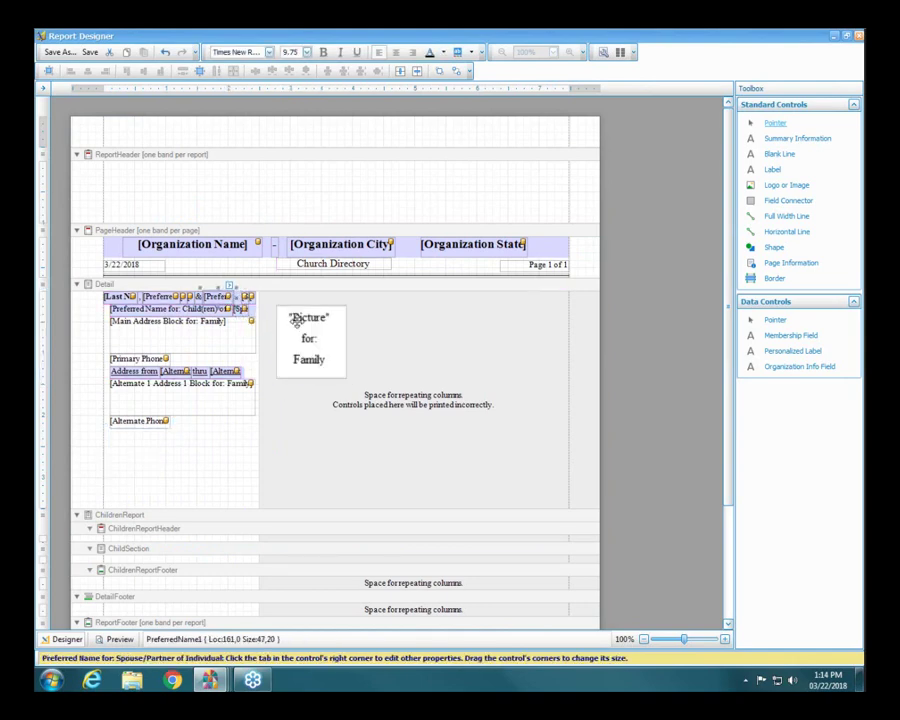
pyautogui.click(228, 290)
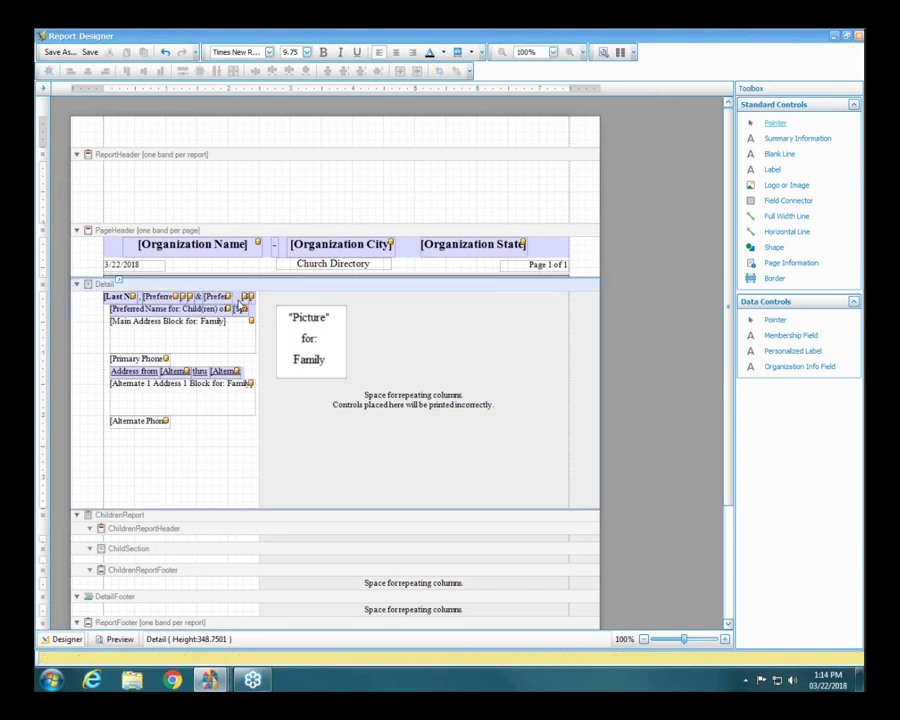
# Move the name, children, address and phone fields down in the Detail band, keeping the primary phone directly below the main address block
pyautogui.click(244, 298)
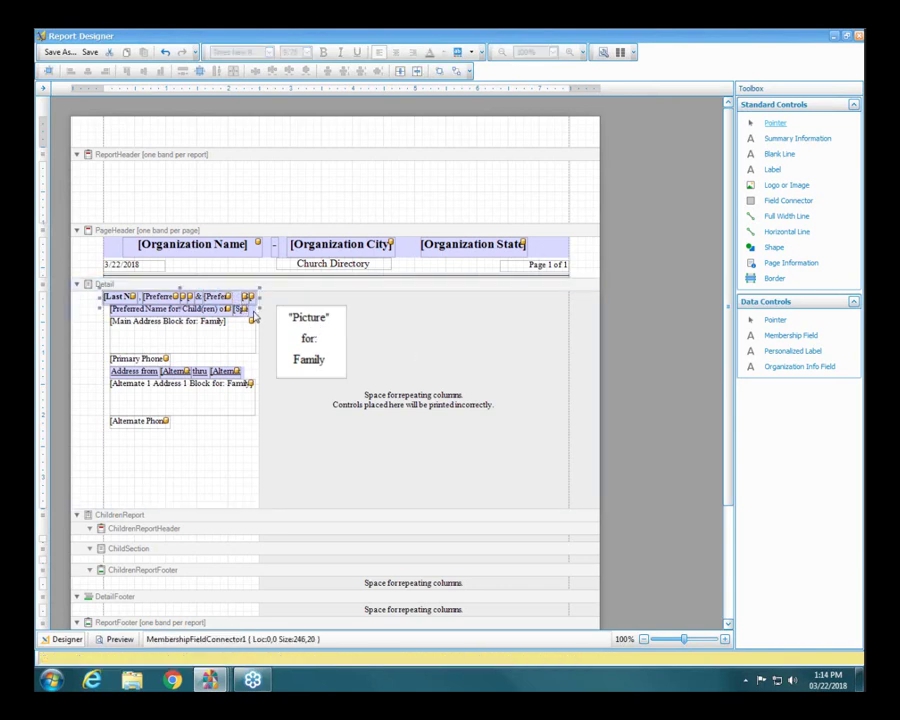
pyautogui.keyDown('ctrl'); pyautogui.click(253, 313); pyautogui.keyUp('ctrl')
pyautogui.keyDown('ctrl'); pyautogui.click(227, 349); pyautogui.keyUp('ctrl')
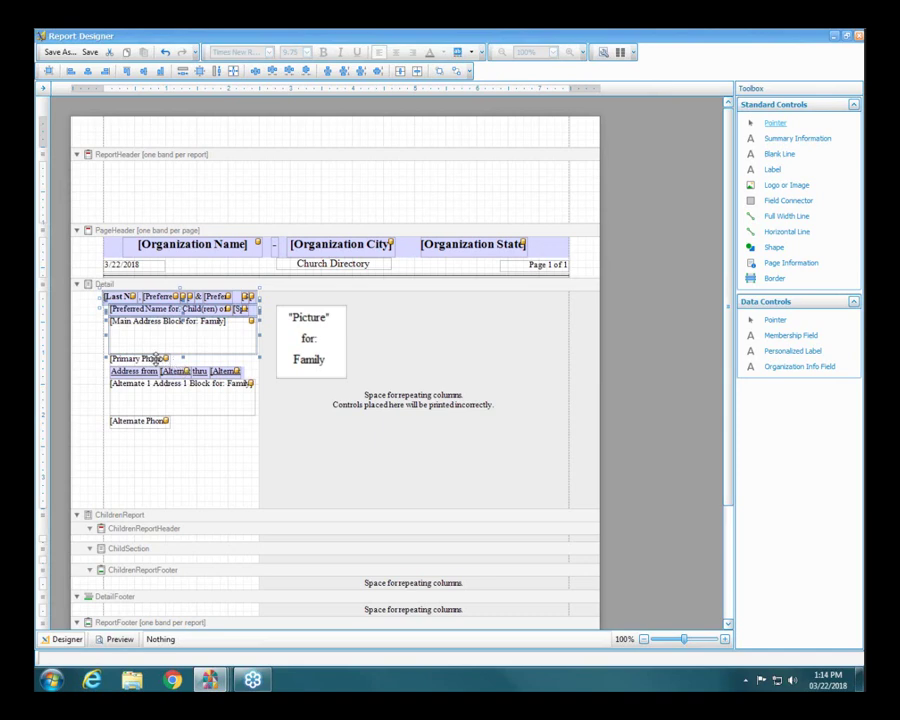
pyautogui.keyDown('ctrl'); pyautogui.click(243, 376); pyautogui.keyUp('ctrl')
pyautogui.keyDown('ctrl'); pyautogui.click(241, 392); pyautogui.keyUp('ctrl')
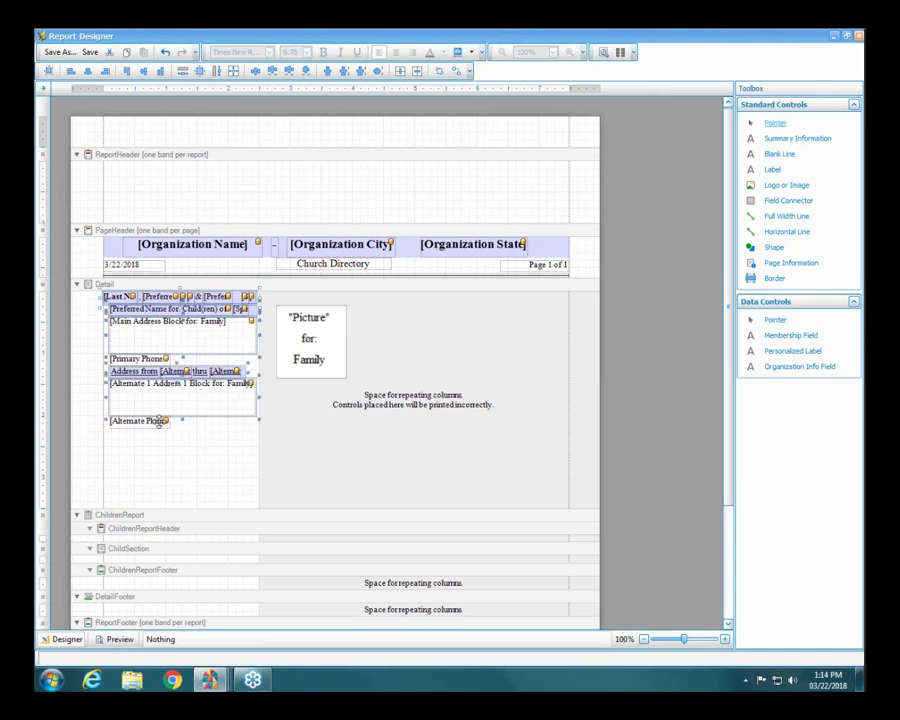
pyautogui.moveTo(166, 404); pyautogui.dragTo(173, 478)
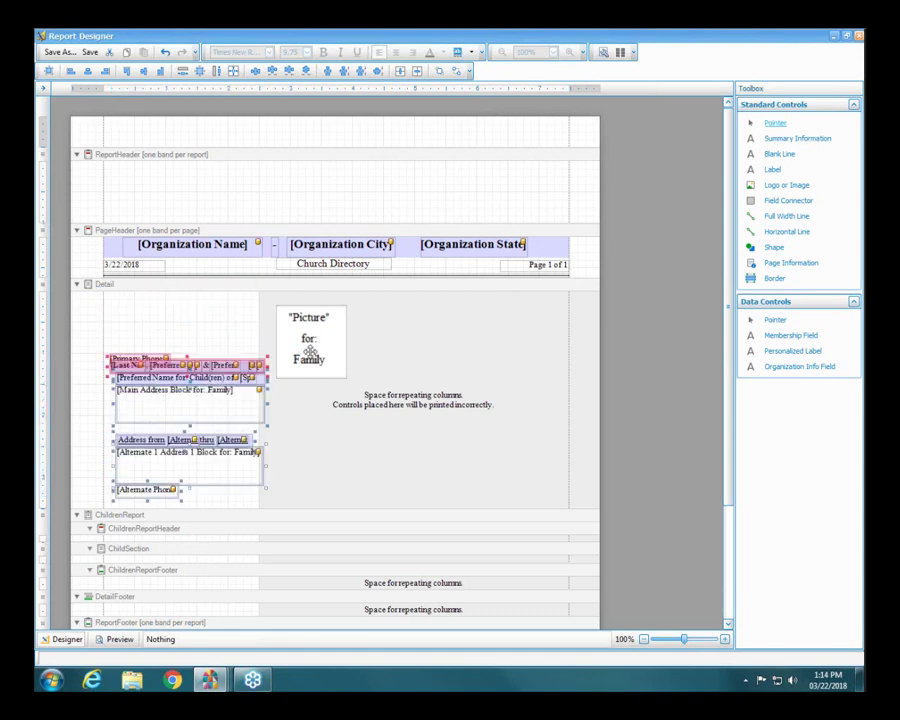
pyautogui.click(181, 341)
pyautogui.click(163, 358)
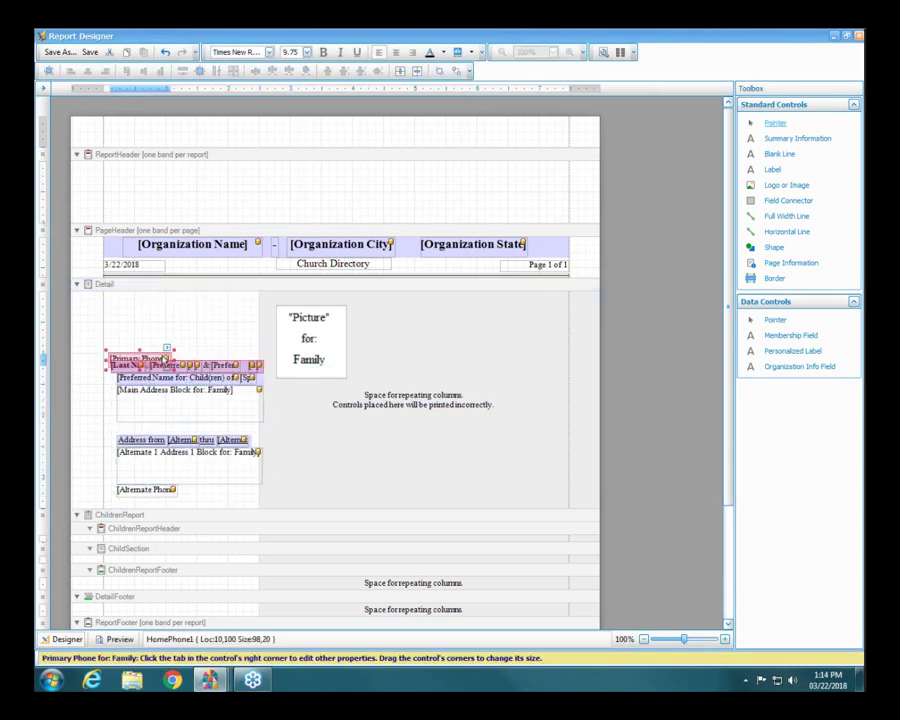
pyautogui.moveTo(164, 359); pyautogui.dragTo(170, 430)
# Place the family picture above the name line in the first column and shrink it to about 82 by 85
pyautogui.moveTo(310, 357); pyautogui.dragTo(153, 346)
pyautogui.moveTo(151, 287); pyautogui.dragTo(171, 322)
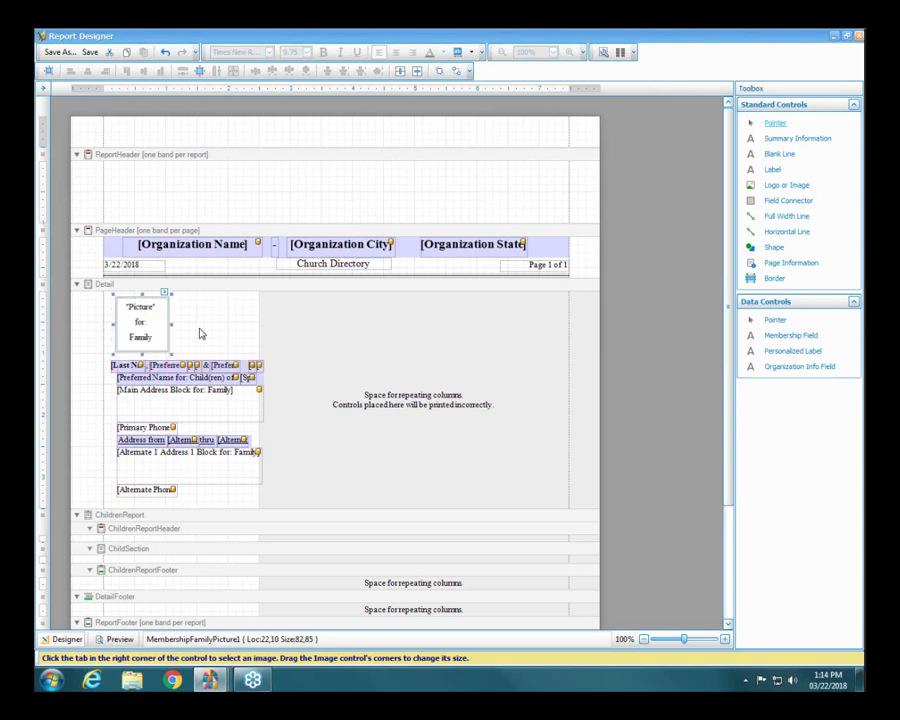
pyautogui.click(349, 347)
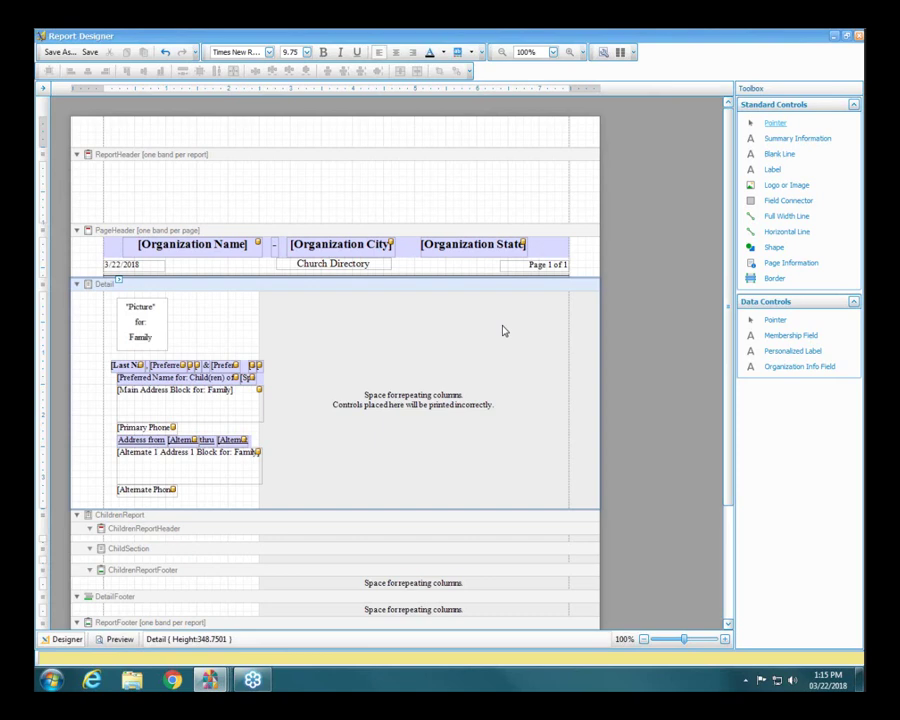
# Narrow the alternate and main address blocks so they fit within the first column
pyautogui.click(257, 470)
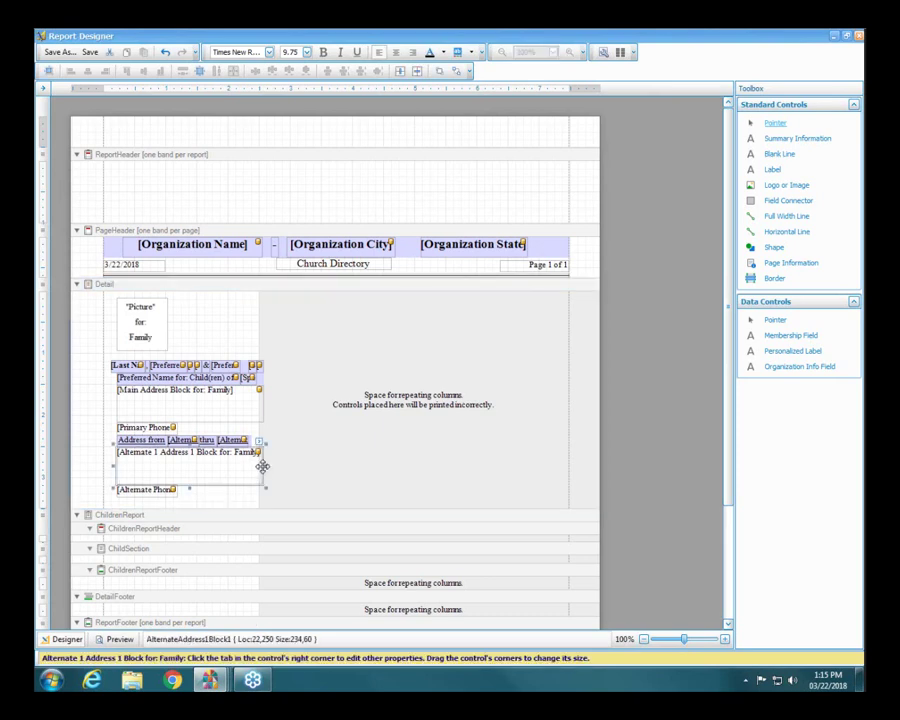
pyautogui.click(236, 408)
pyautogui.moveTo(265, 403)
pyautogui.mouseDown()
pyautogui.moveTo(253, 422)
pyautogui.moveTo(248, 404)
pyautogui.mouseUp()
# Tighten the spouse's suffix and special character fields and shorten the name line to fit within the first column
pyautogui.click(262, 378)
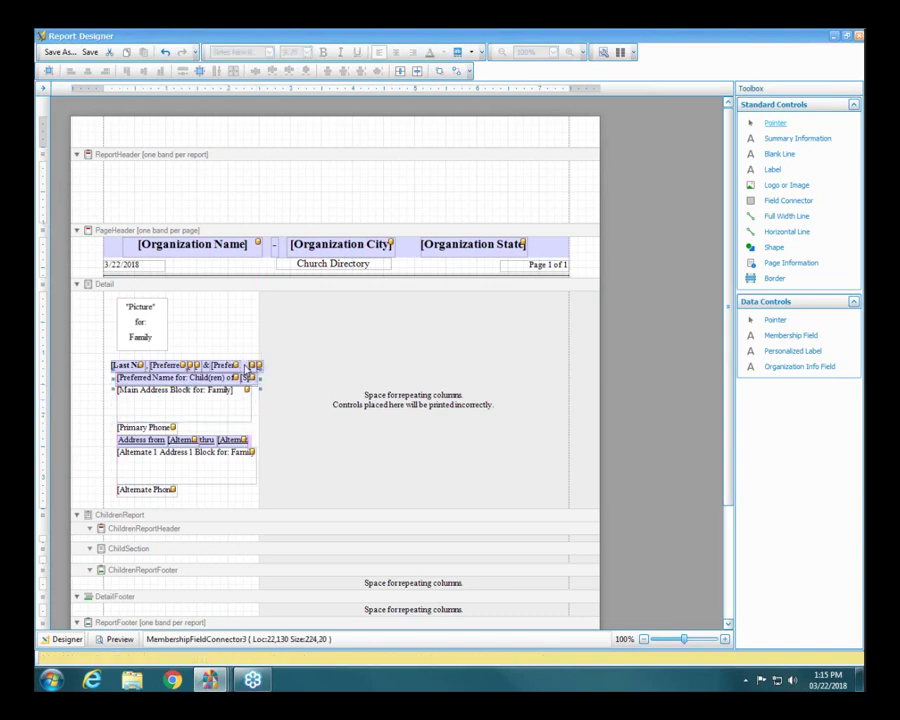
pyautogui.click(253, 365)
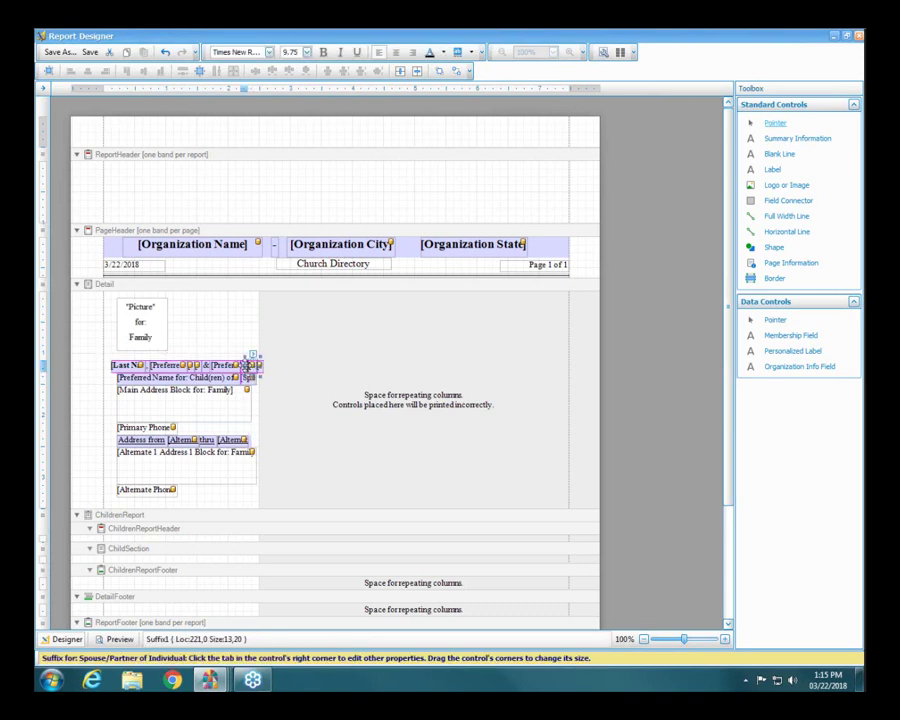
pyautogui.click(258, 366)
pyautogui.moveTo(264, 367); pyautogui.dragTo(259, 367)
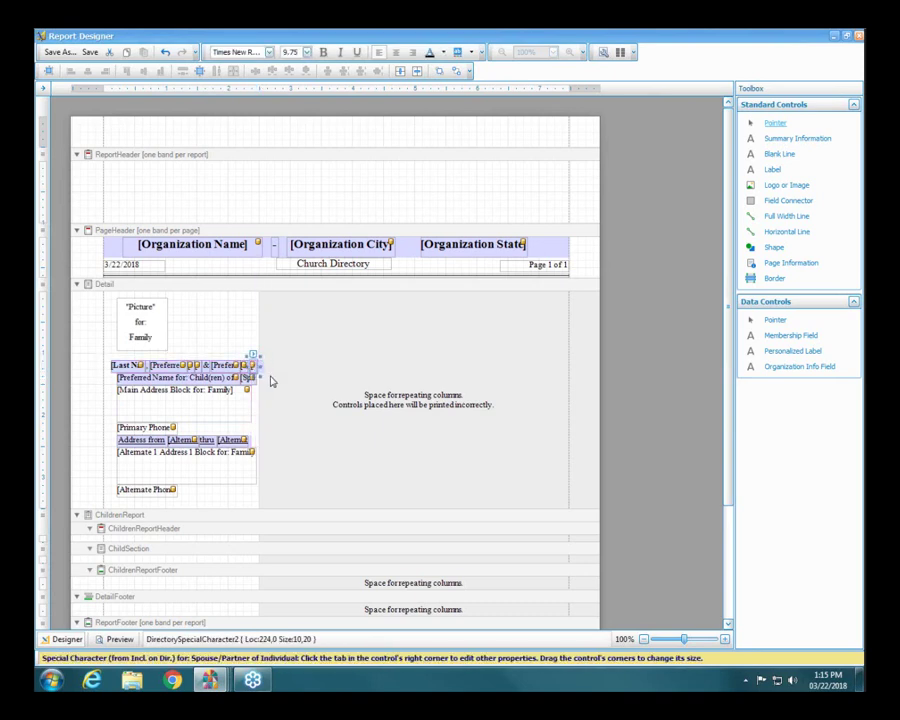
pyautogui.click(266, 375)
pyautogui.click(258, 366)
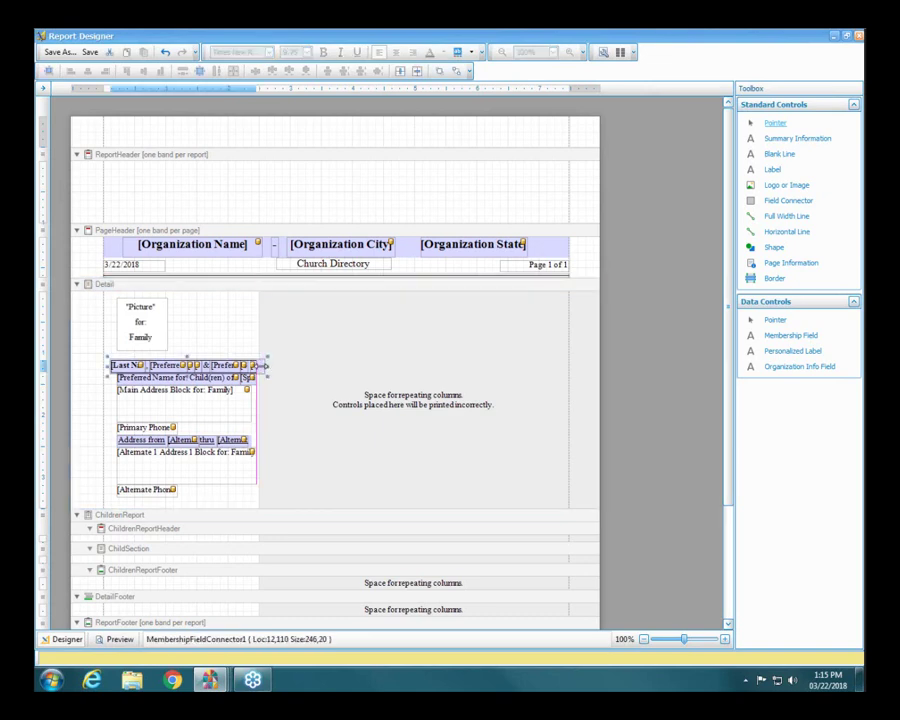
# Close the Report Designer without saving the layout changes
pyautogui.click(401, 386)
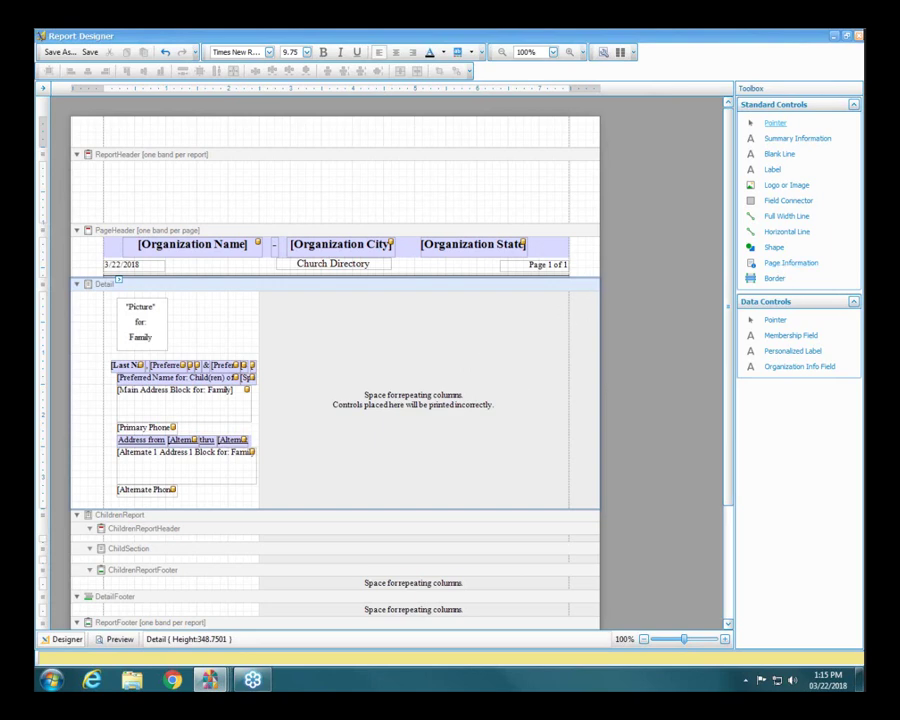
pyautogui.click(858, 35)
pyautogui.click(550, 379)
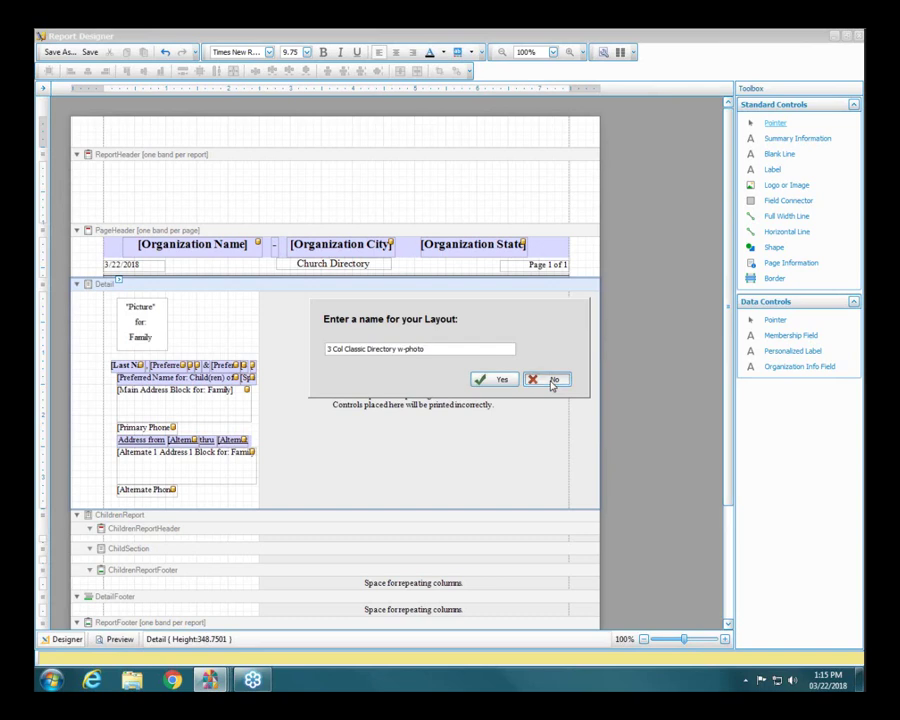
# Open the "[Template] Simple Picture Directory" layout in the Report Designer, inspect its family picture placement, and leave the designer
pyautogui.click(293, 284)
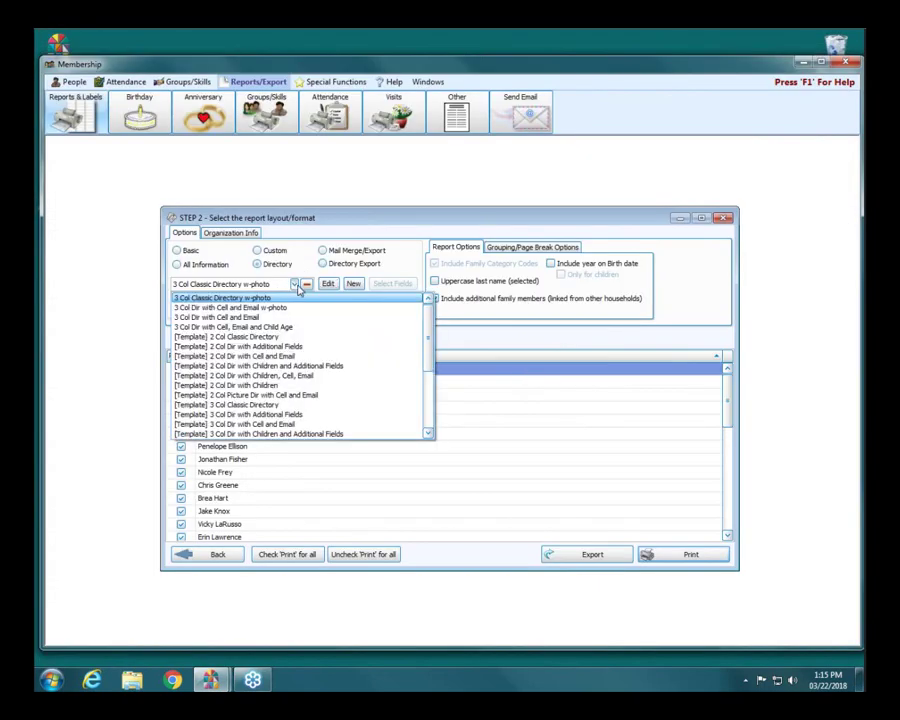
pyautogui.scroll(-4, 441, 353)
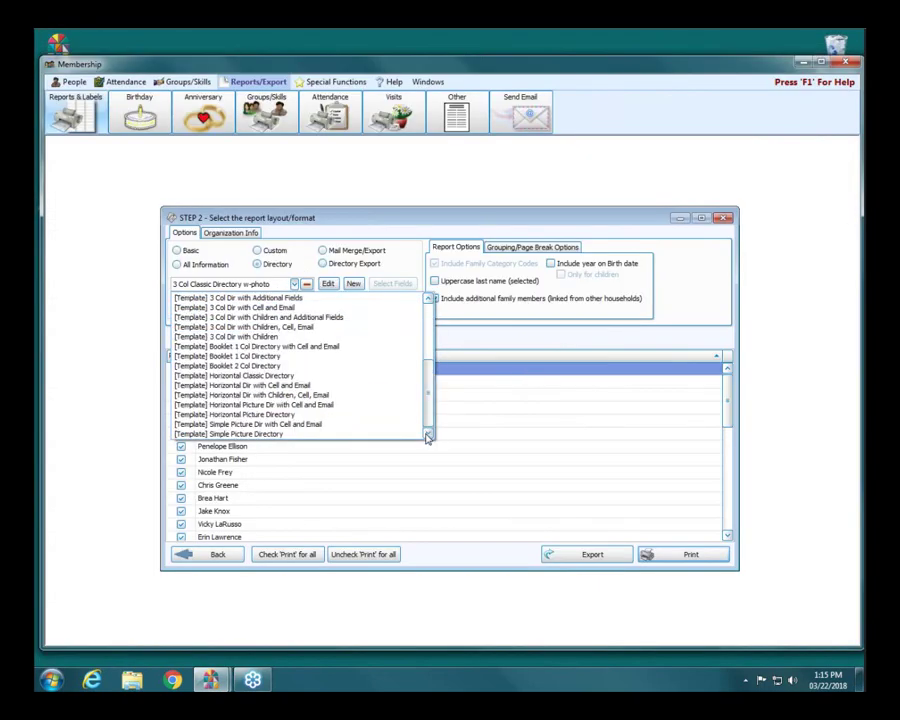
pyautogui.click(270, 436)
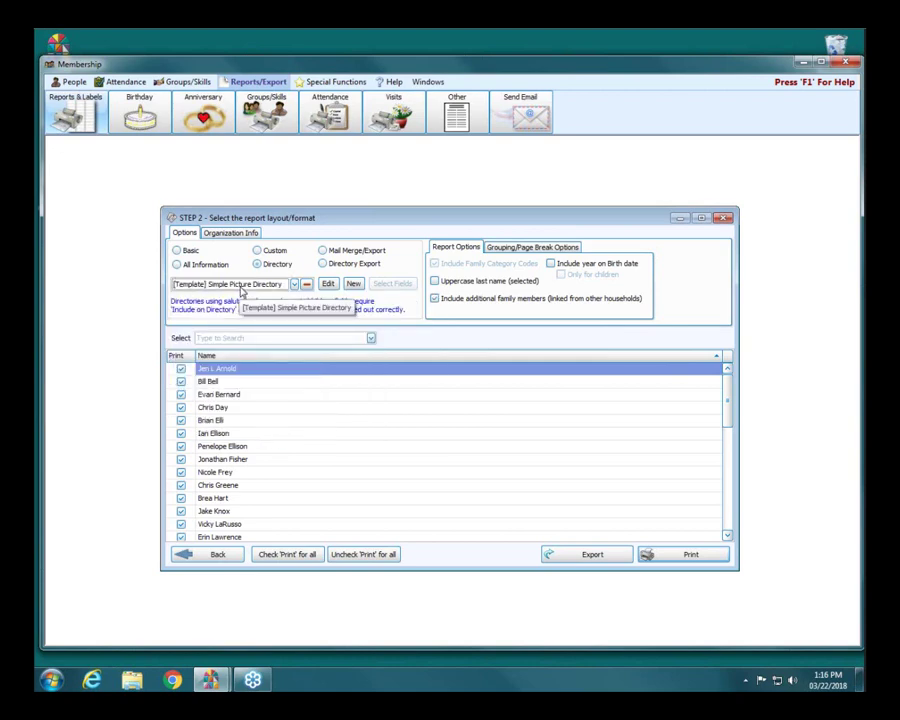
pyautogui.click(295, 285)
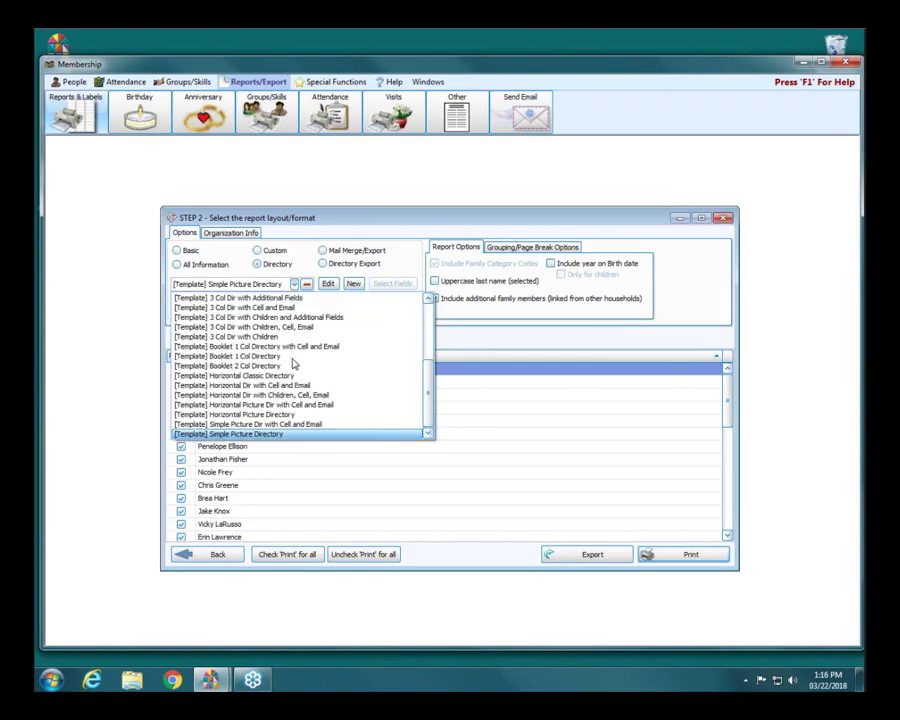
pyautogui.click(281, 436)
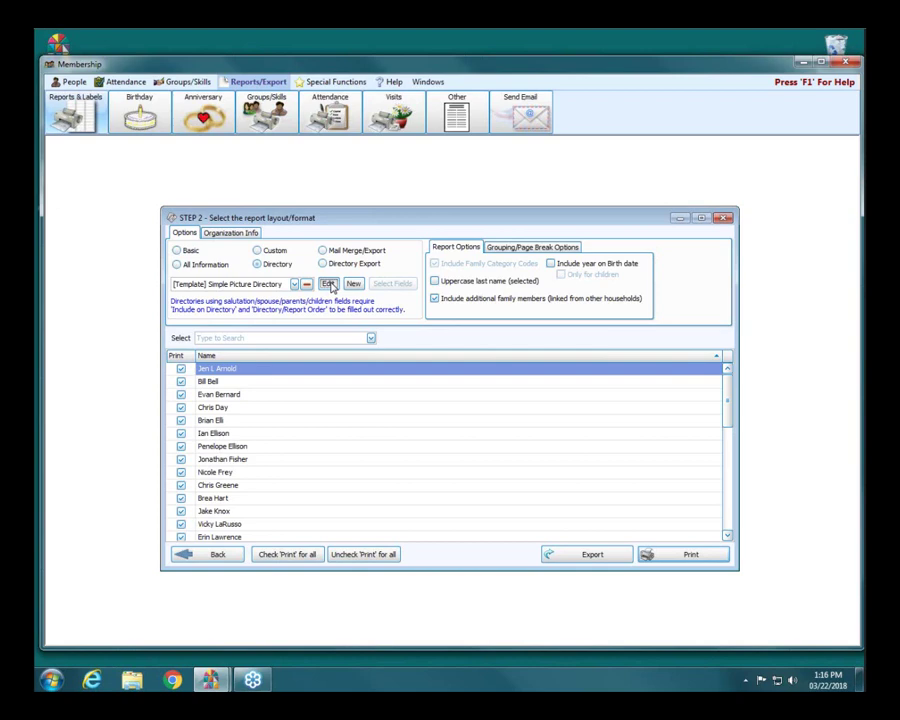
pyautogui.click(329, 285)
pyautogui.click(329, 283)
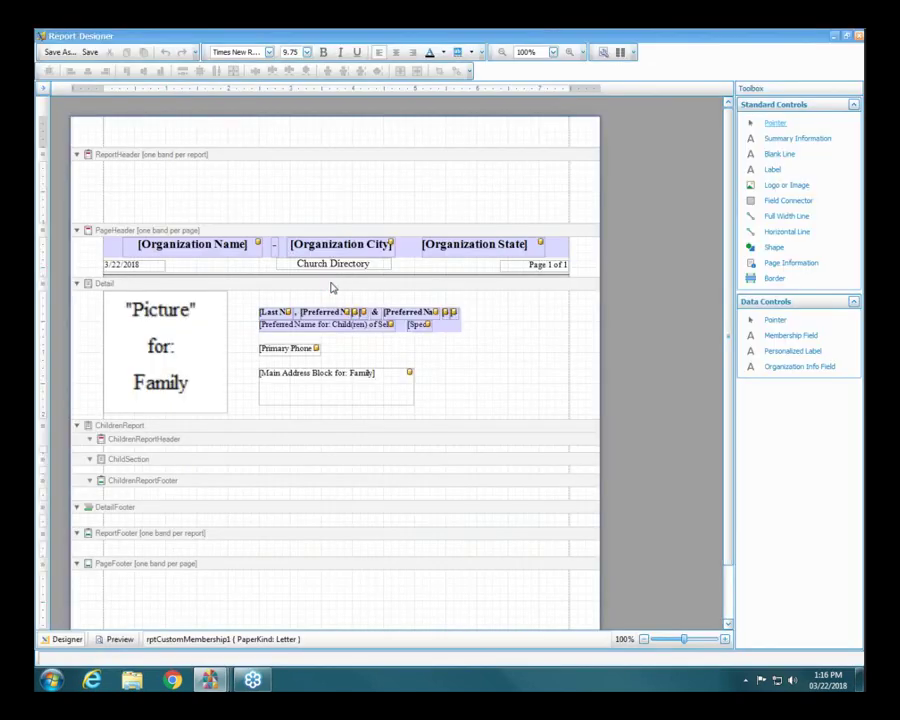
pyautogui.click(193, 369)
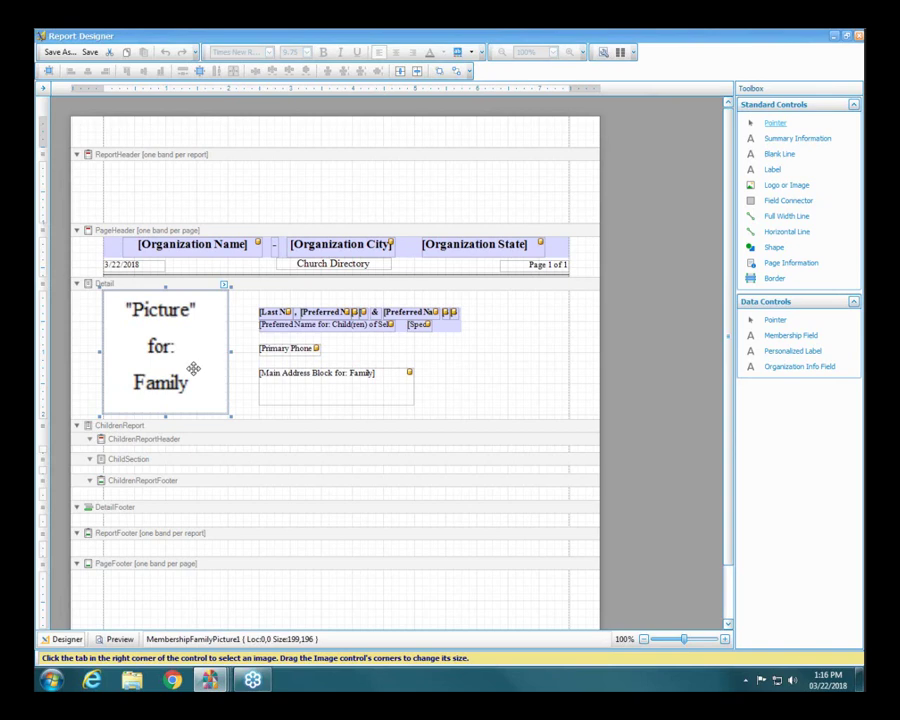
pyautogui.click(857, 37)
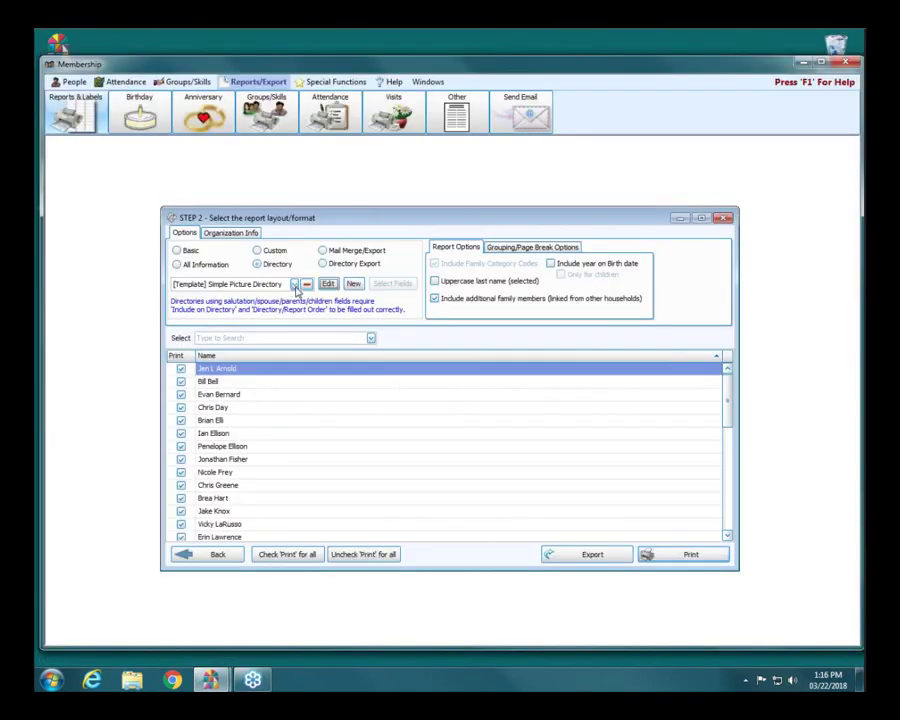
# Select the saved "3 Col Classic Directory w-photo" layout and open it in the Report Designer
pyautogui.click(295, 285)
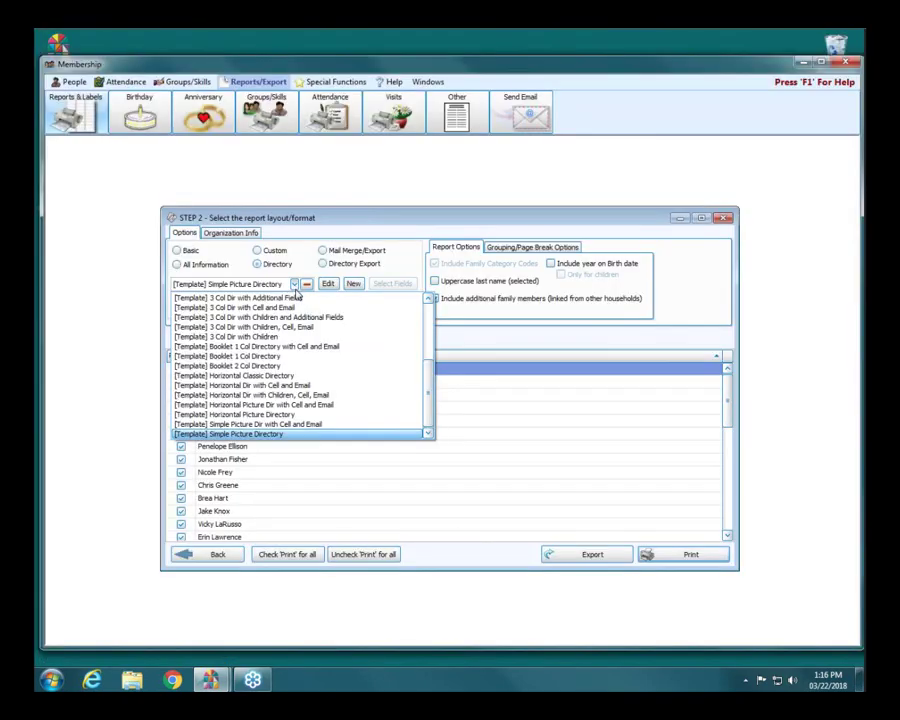
pyautogui.moveTo(427, 381); pyautogui.dragTo(428, 300)
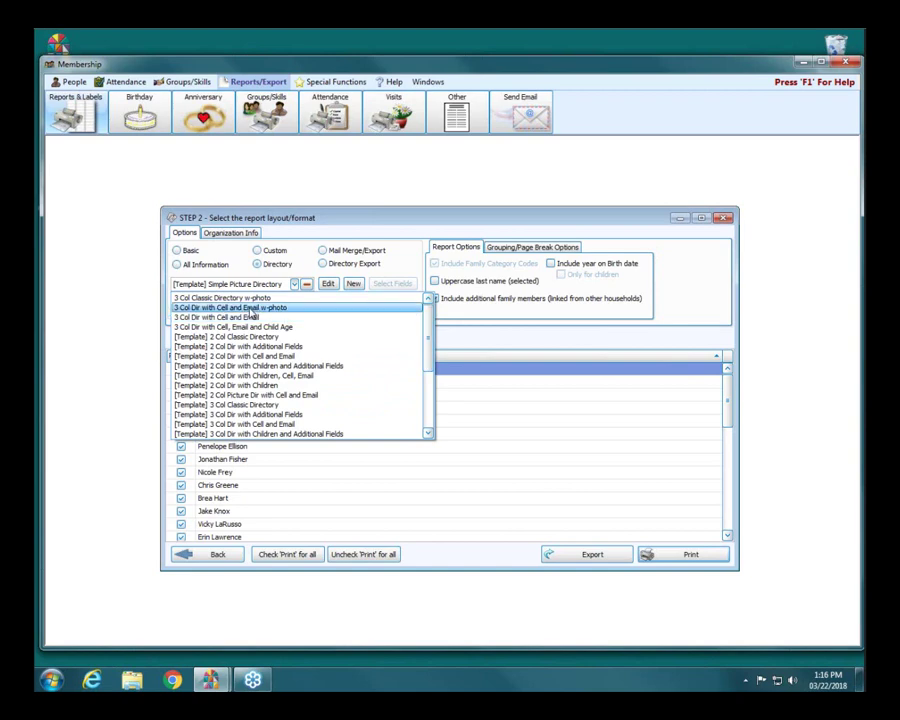
pyautogui.click(225, 298)
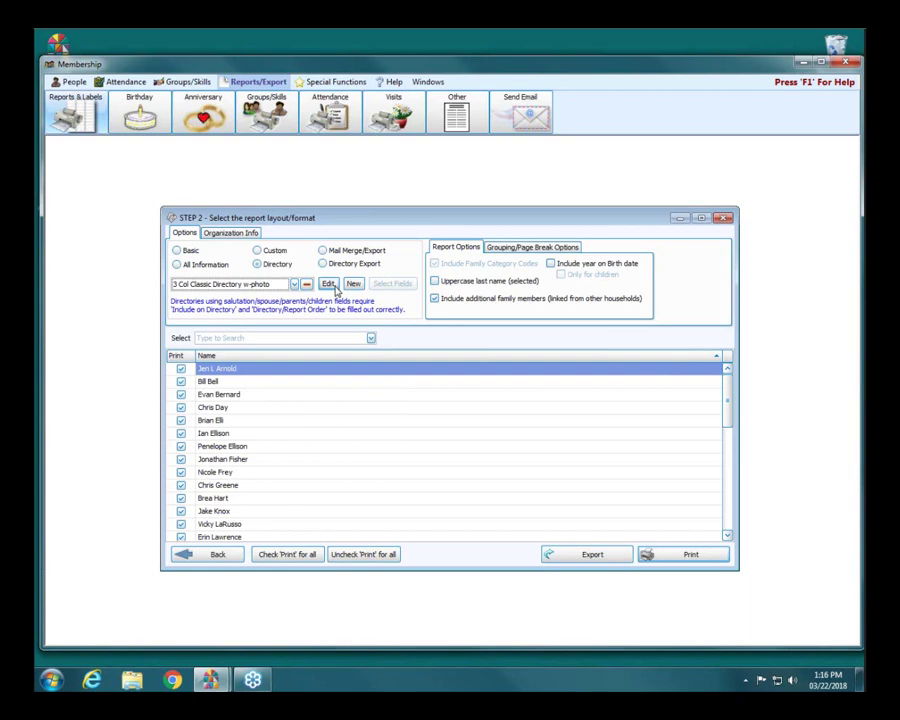
pyautogui.click(330, 285)
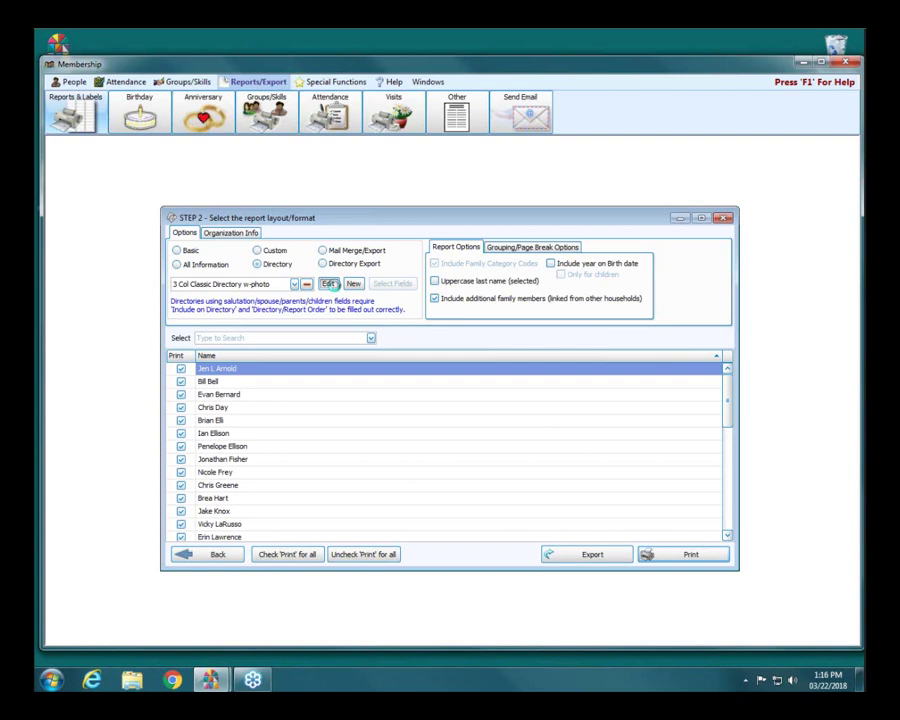
pyautogui.click(330, 284)
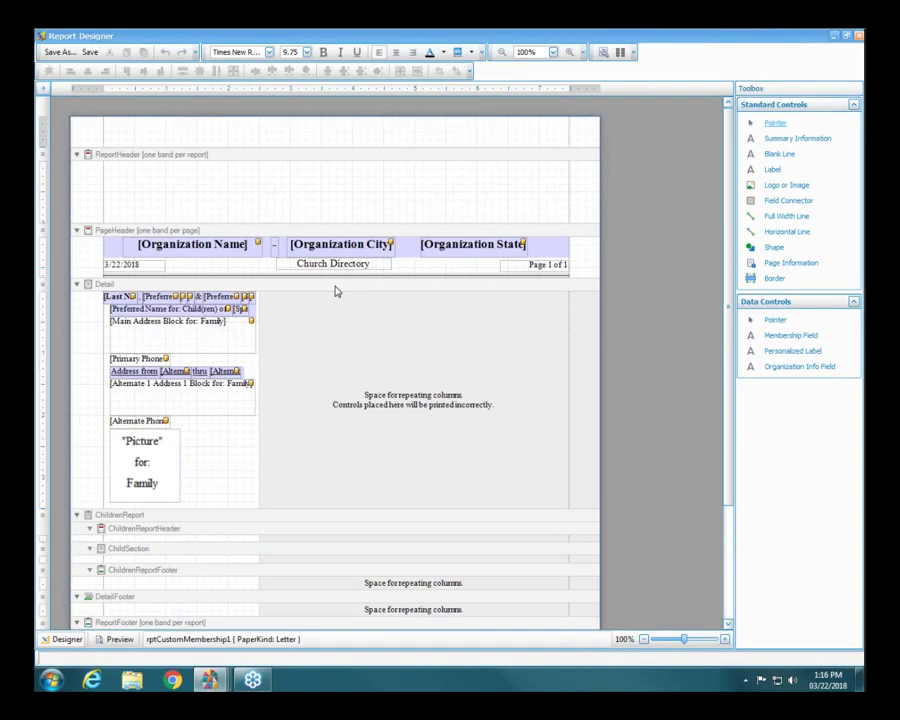
# Try the family picture at different horizontal positions below the alternate phone field, leaving it centred in the first column
pyautogui.click(145, 462)
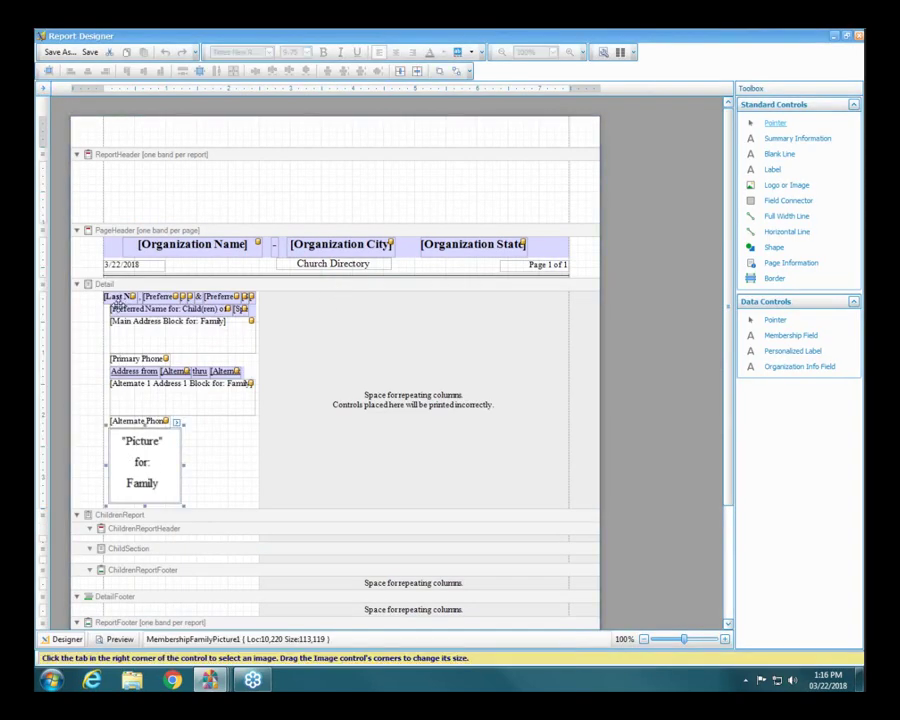
pyautogui.moveTo(157, 466); pyautogui.dragTo(194, 467)
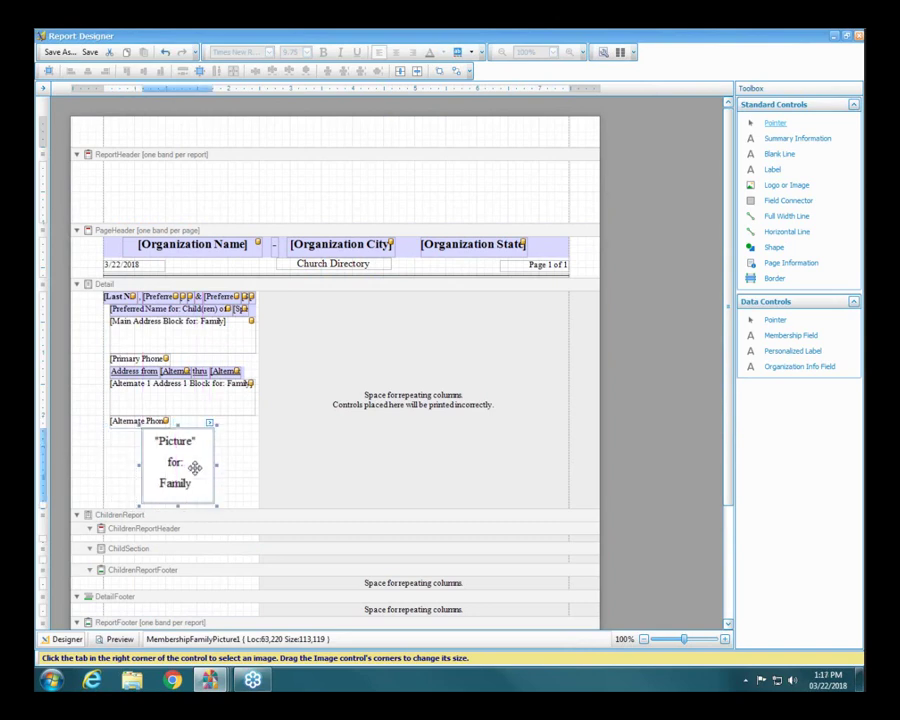
pyautogui.moveTo(195, 467)
pyautogui.mouseDown()
pyautogui.moveTo(237, 476)
pyautogui.moveTo(233, 469)
pyautogui.moveTo(188, 481)
pyautogui.mouseUp()
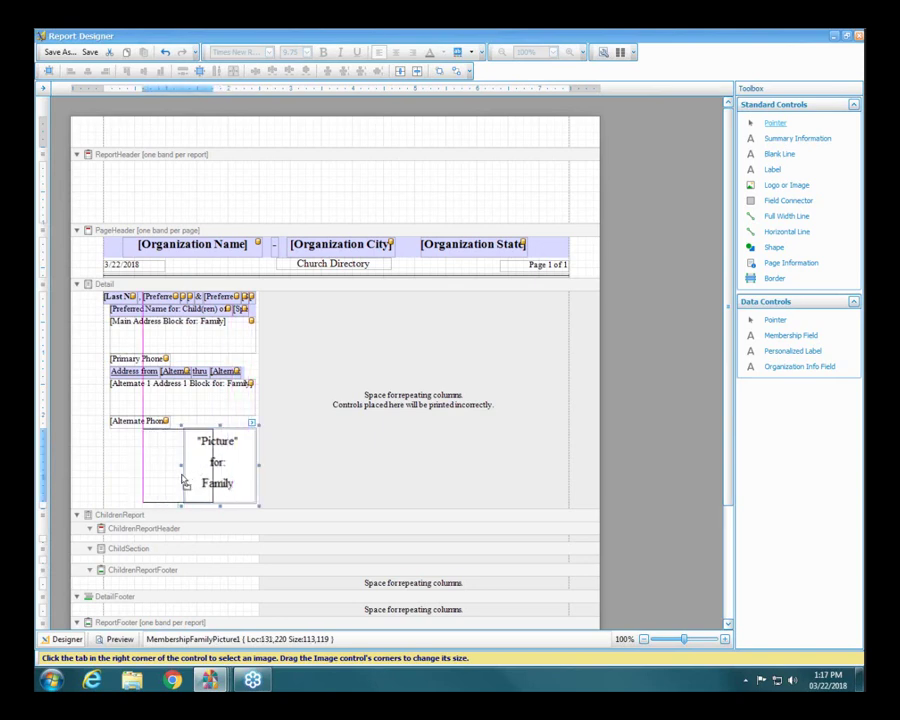
pyautogui.click(392, 470)
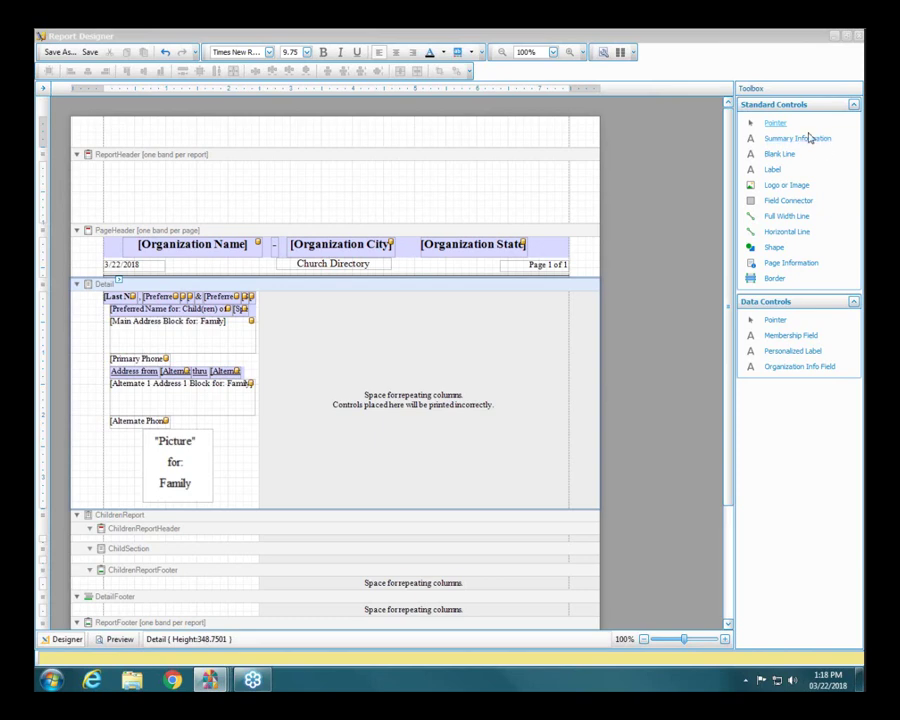
# Leave the Report Designer without saving the layout, then close the report layout selection window and the Membership module
pyautogui.click(759, 71)
pyautogui.click(858, 38)
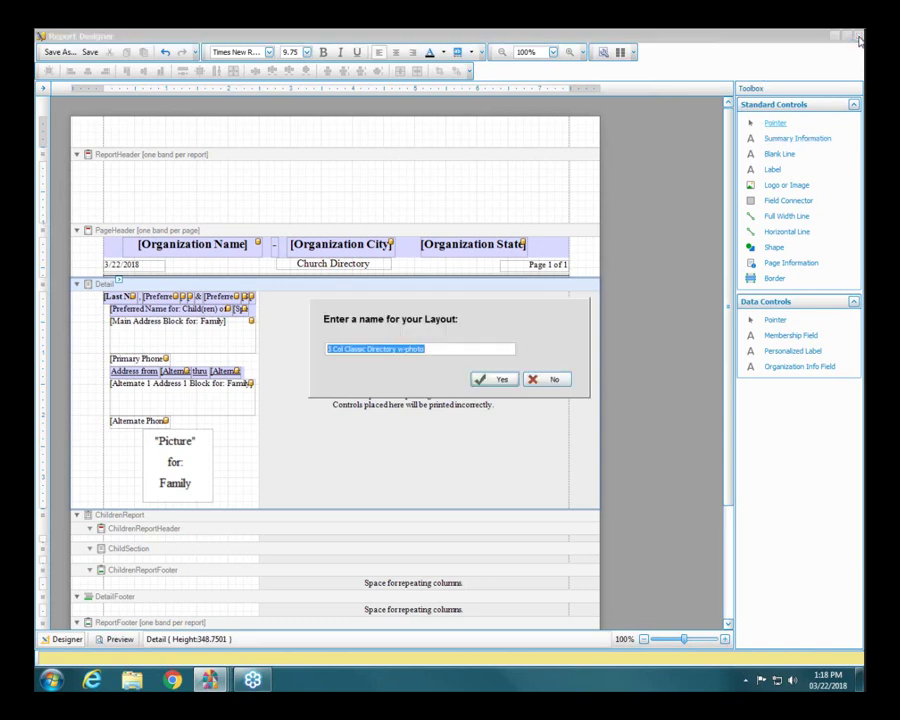
pyautogui.click(553, 381)
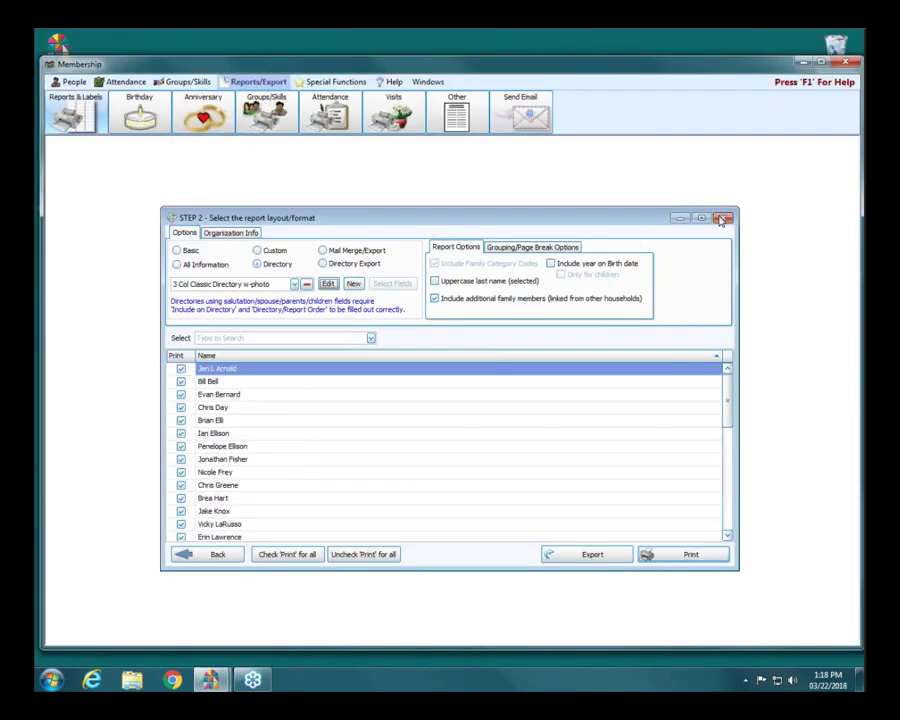
pyautogui.click(722, 219)
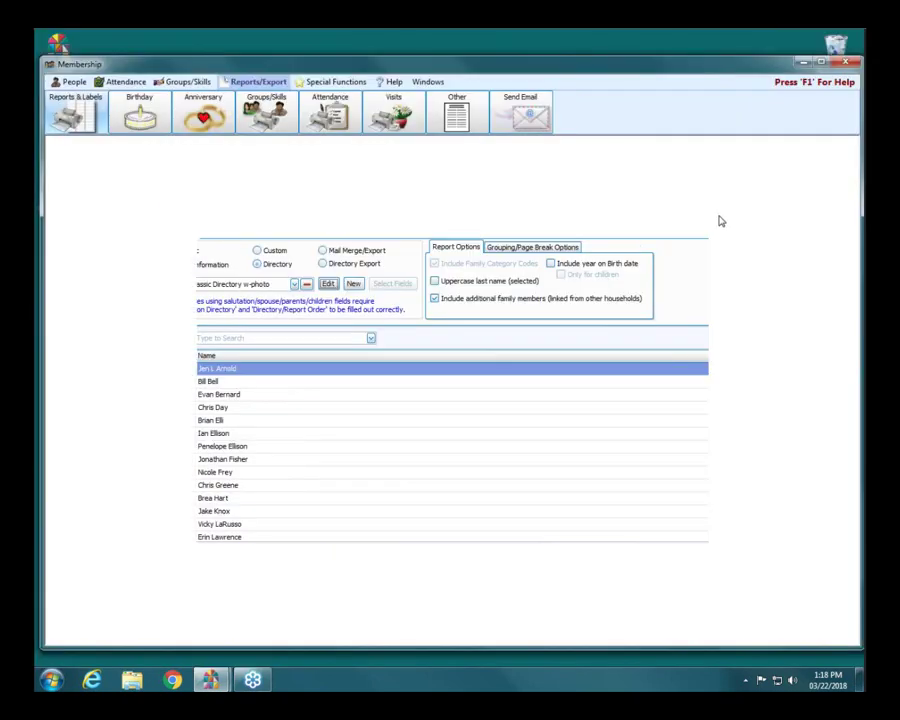
pyautogui.click(842, 62)
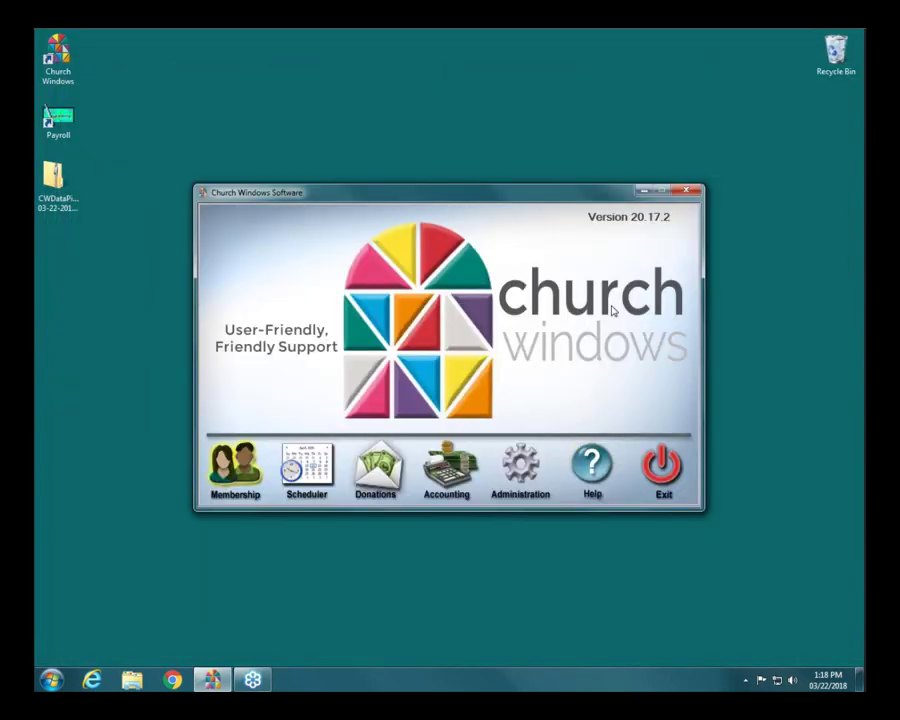
# Open the System Information under Administration, review the organization info and user settings, and close it
pyautogui.click(526, 478)
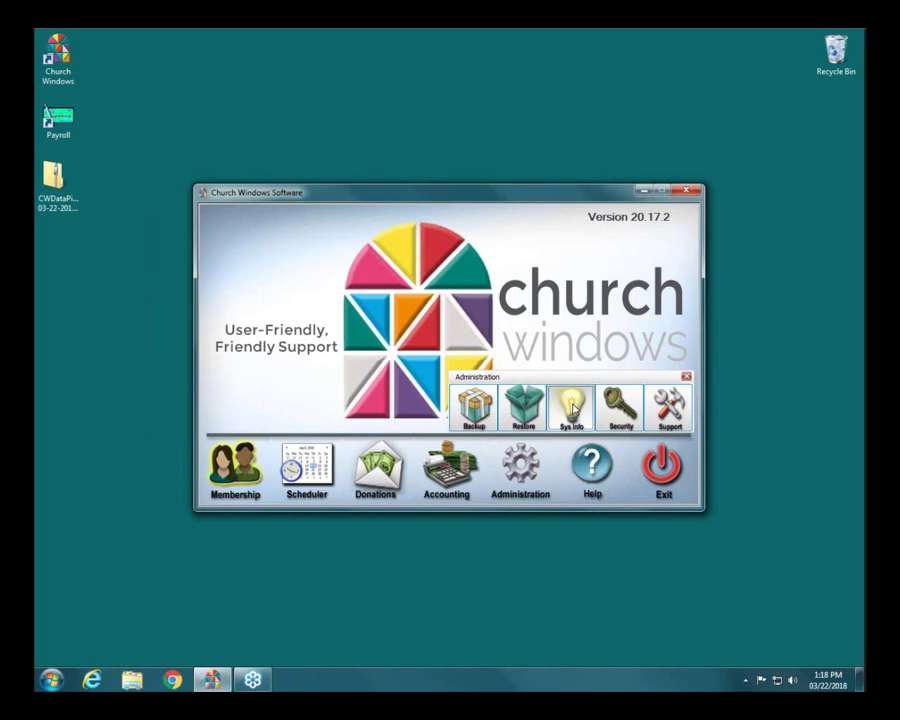
pyautogui.click(572, 405)
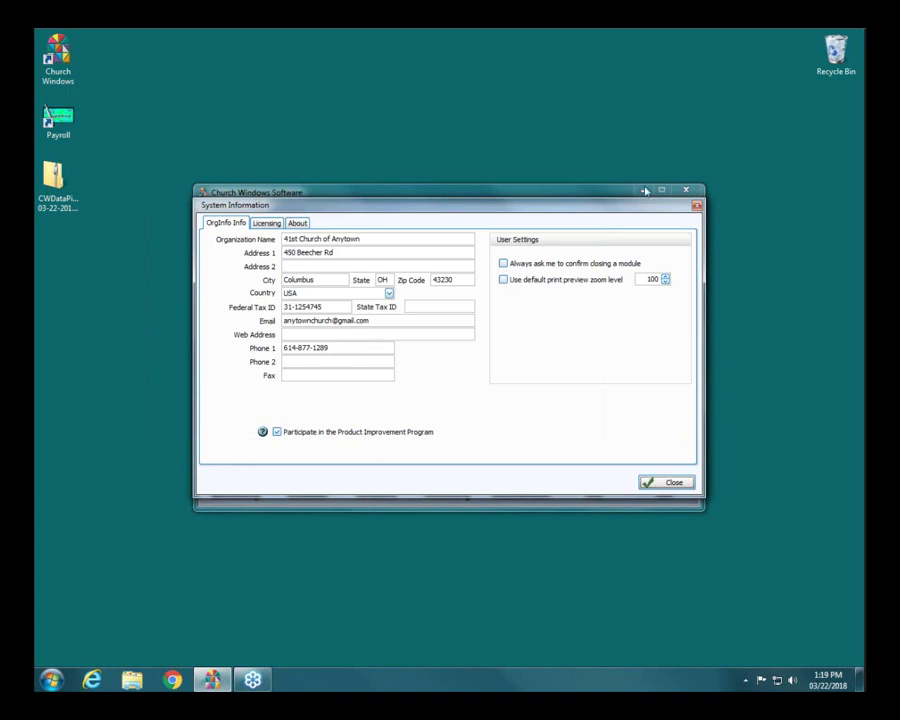
pyautogui.click(697, 206)
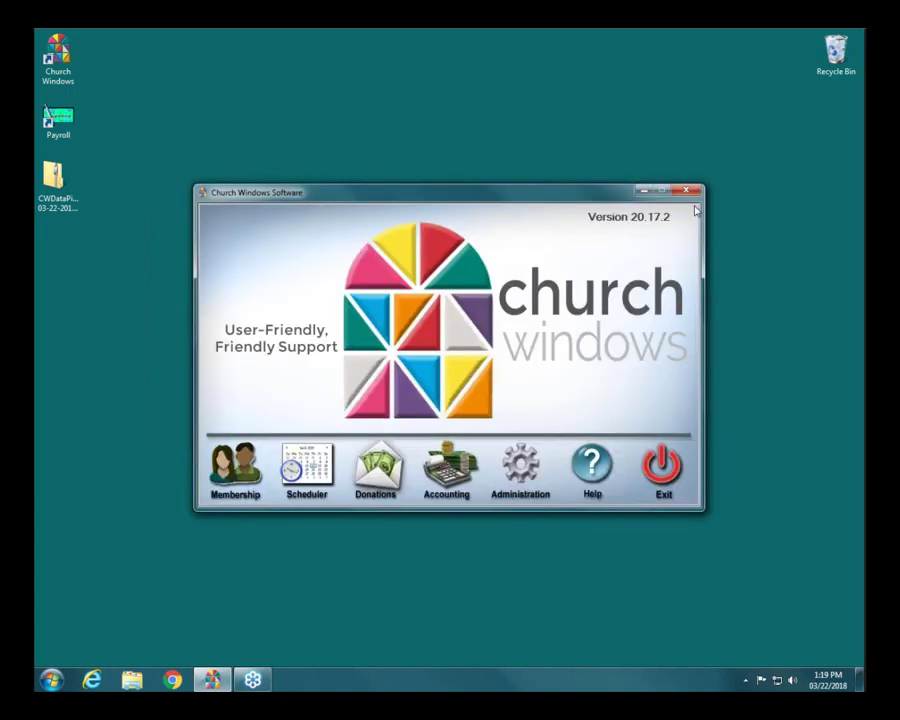
# Open the Membership module from the Church Windows launcher
pyautogui.click(258, 461)
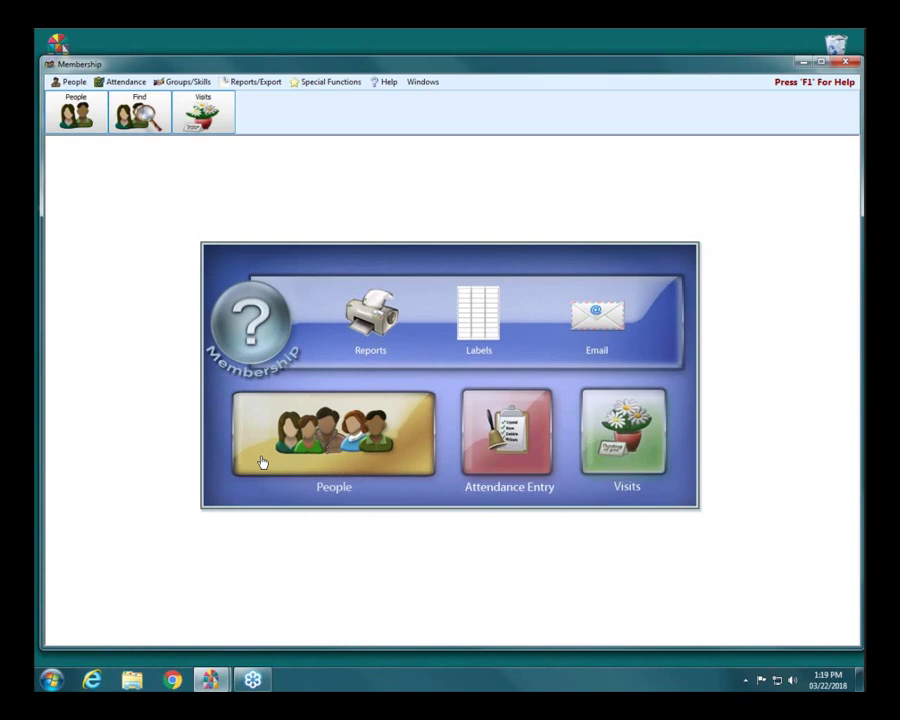